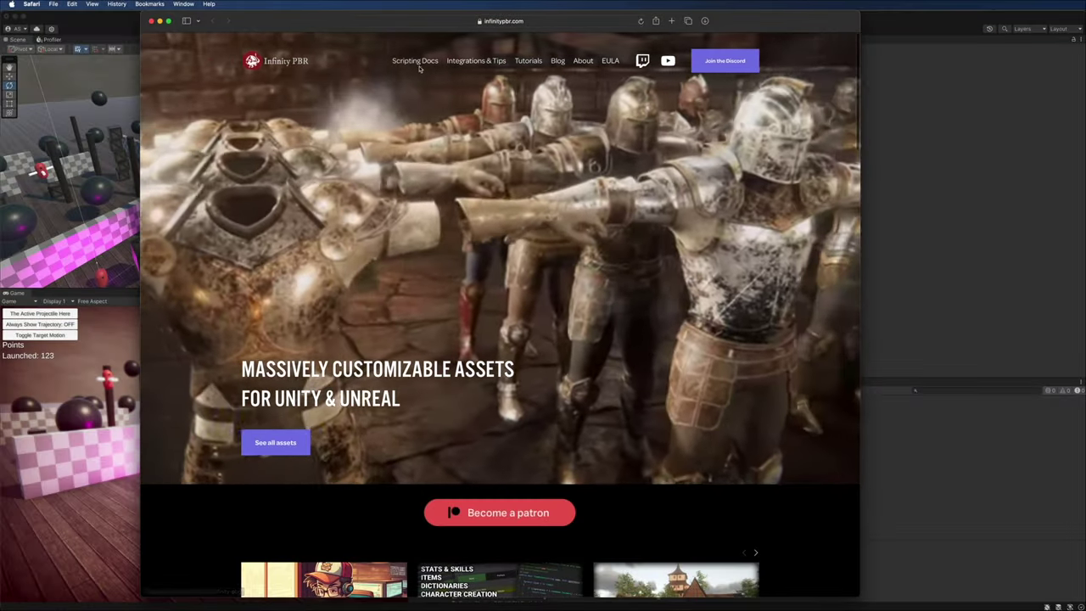
In the scripting docs, browse the Projectile Factory Overview & Quickstart and Documentation pages
{"action": "left_click", "coordinate": [414, 62]}
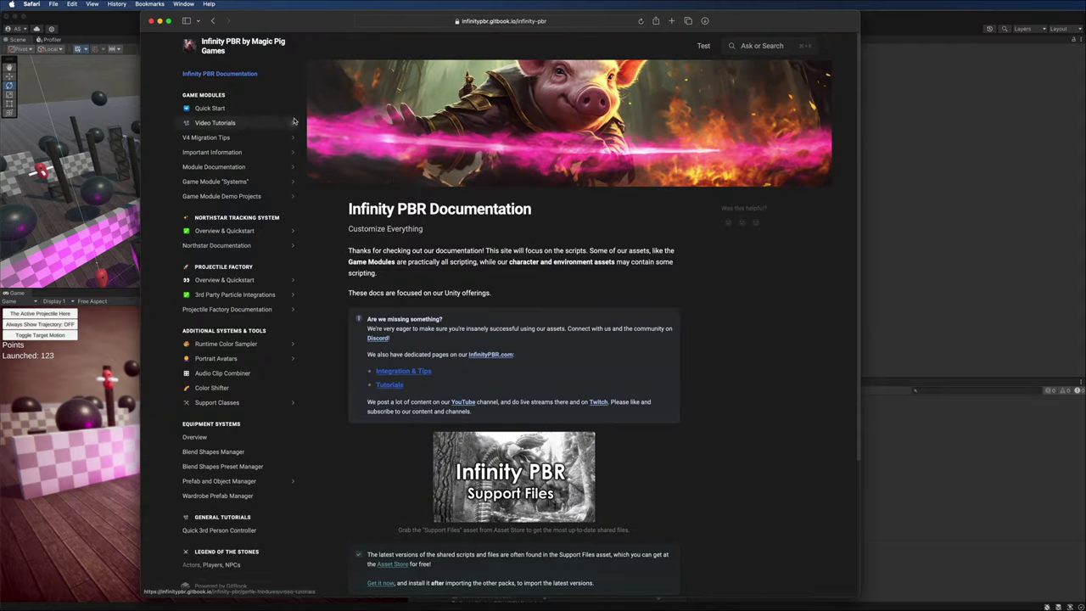
{"action": "scroll", "coordinate": [245, 324], "scroll_direction": "down", "scroll_amount": 1}
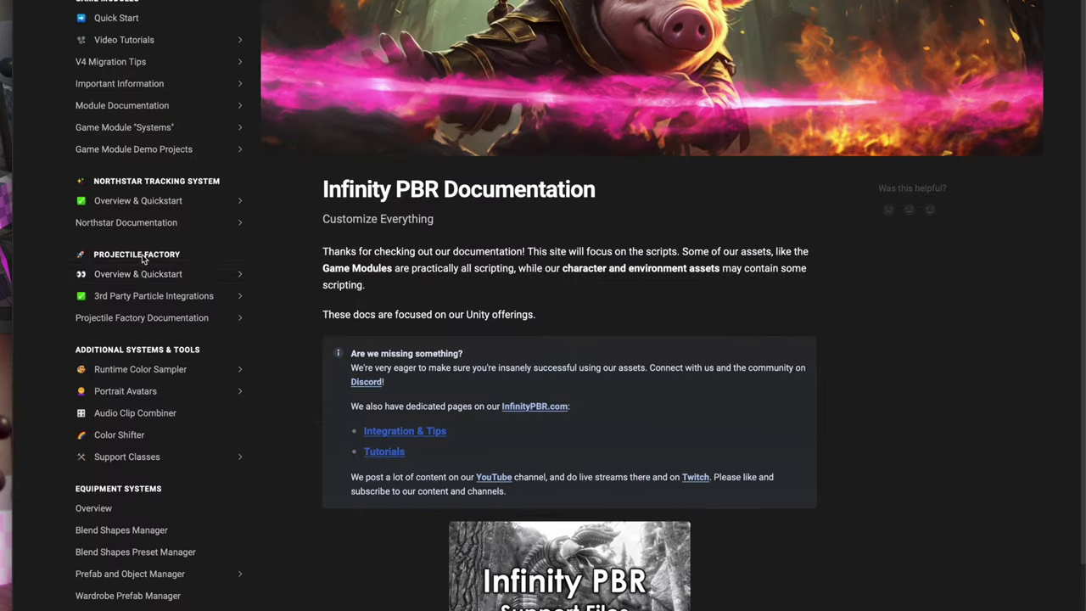
{"action": "left_click", "coordinate": [135, 275]}
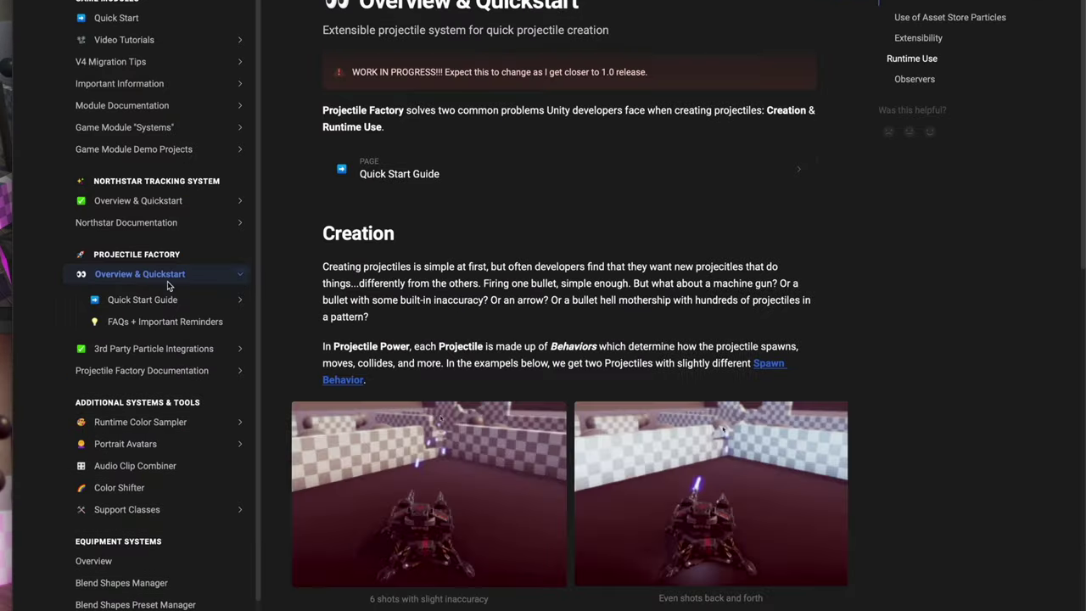
{"action": "left_click", "coordinate": [240, 275]}
{"action": "scroll", "coordinate": [408, 237], "scroll_direction": "down", "scroll_amount": 1}
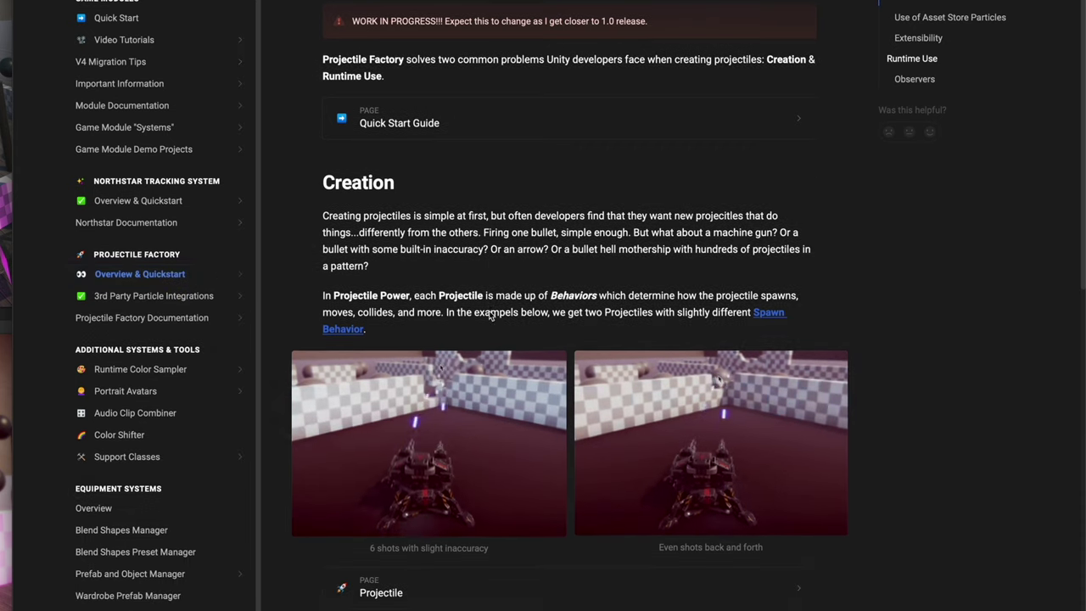
{"action": "left_click", "coordinate": [204, 319]}
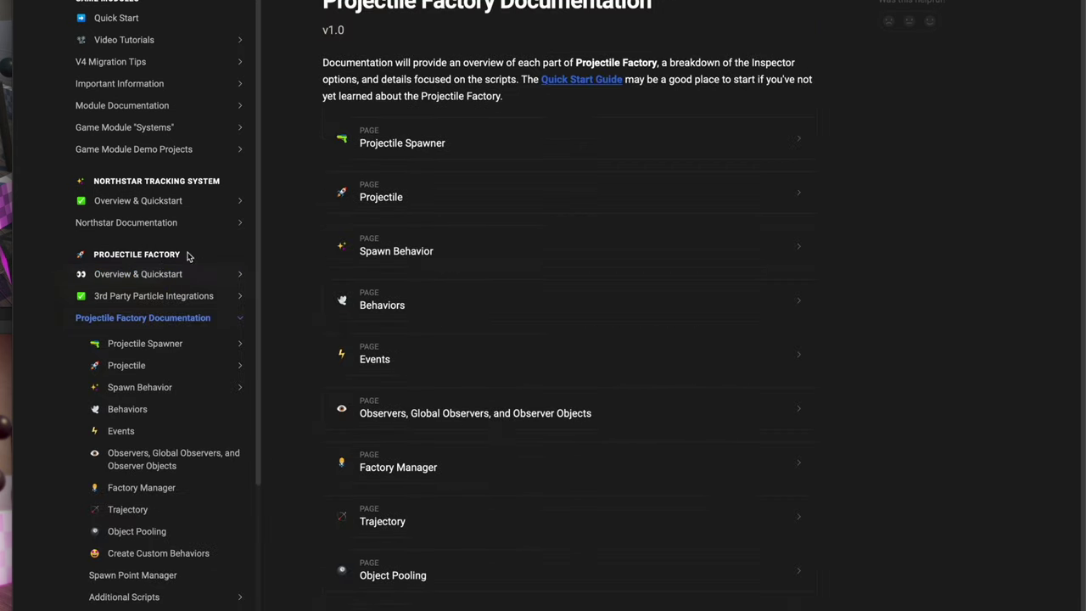
Read the Projectile Spawner and Trajectory documentation pages, then close the browser
{"action": "left_click", "coordinate": [142, 342]}
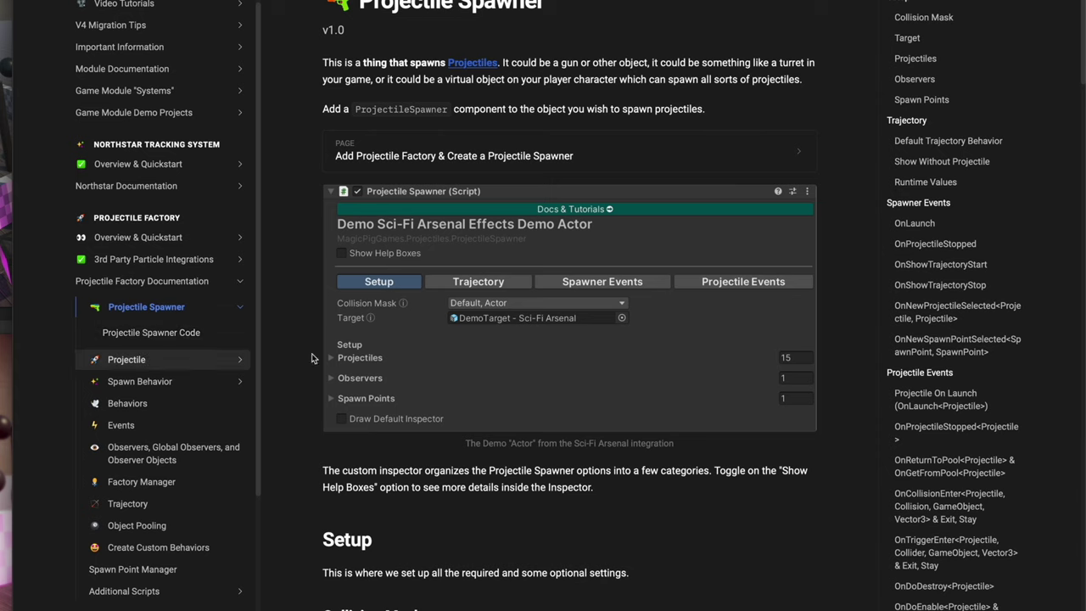
{"action": "scroll", "coordinate": [528, 361], "scroll_direction": "down", "scroll_amount": 4}
{"action": "scroll", "coordinate": [528, 361], "scroll_direction": "down", "scroll_amount": 5}
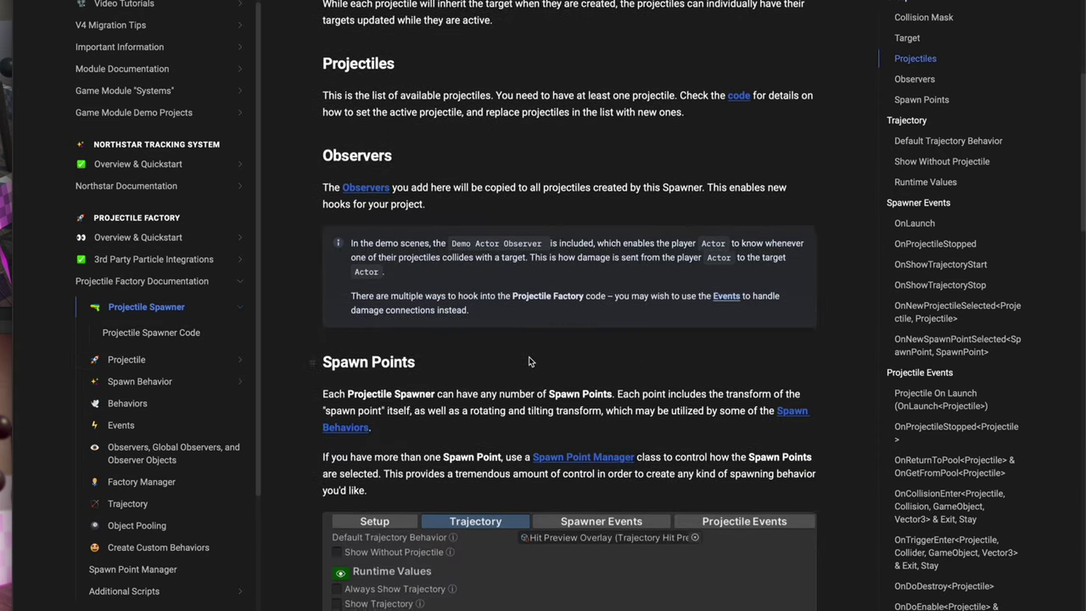
{"action": "left_click", "coordinate": [129, 504]}
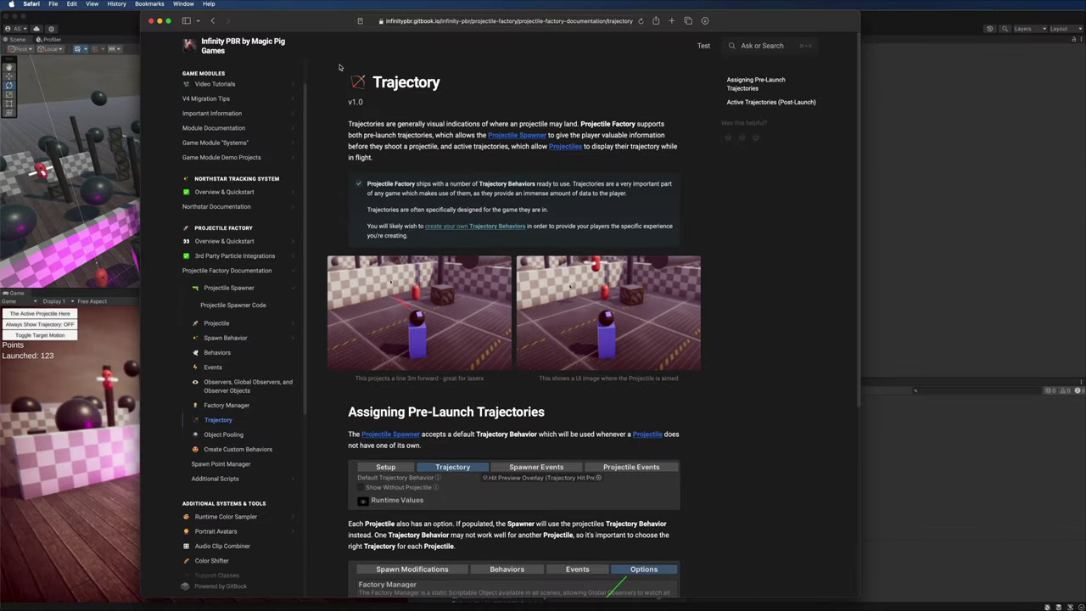
{"action": "left_click", "coordinate": [151, 20]}
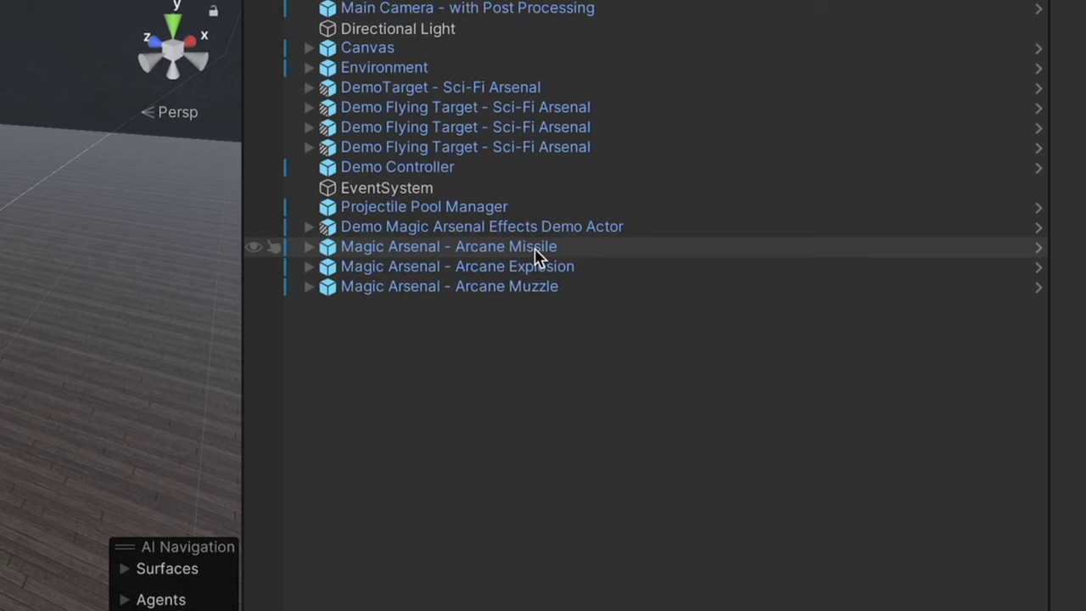
Select Magic Arsenal - Arcane Missile, check its Asset Store page, and return to Unity
{"action": "left_click", "coordinate": [517, 247]}
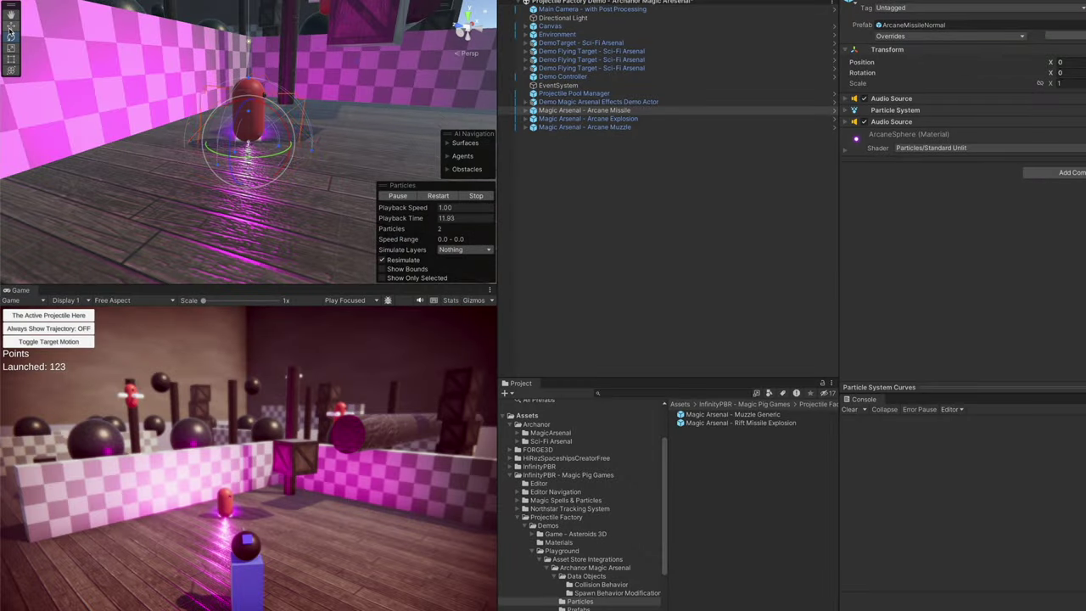
{"action": "key", "text": "alt+Tab"}
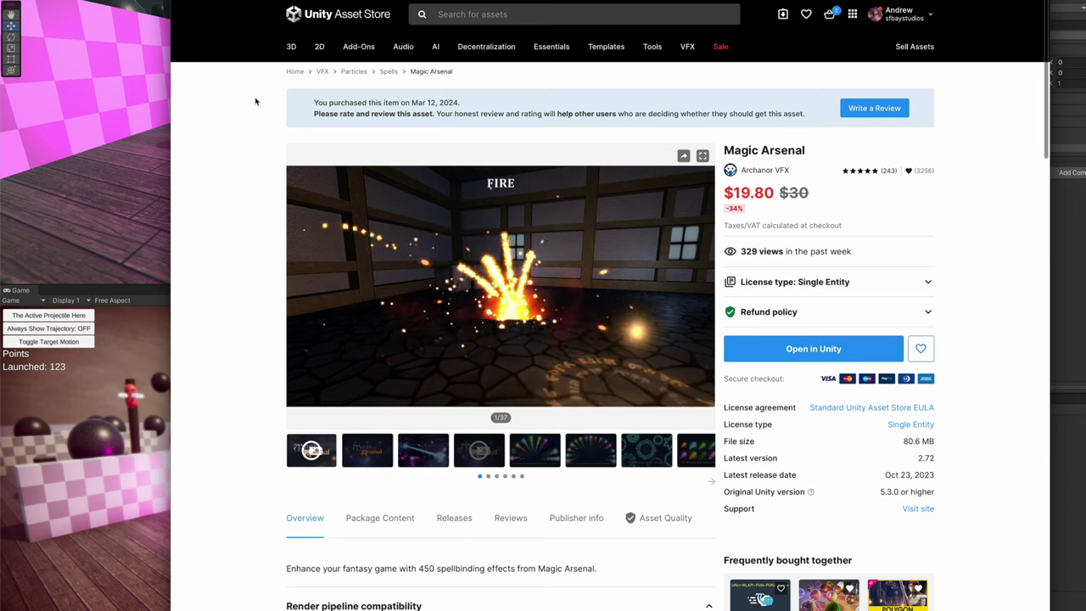
{"action": "key", "text": "alt+Tab"}
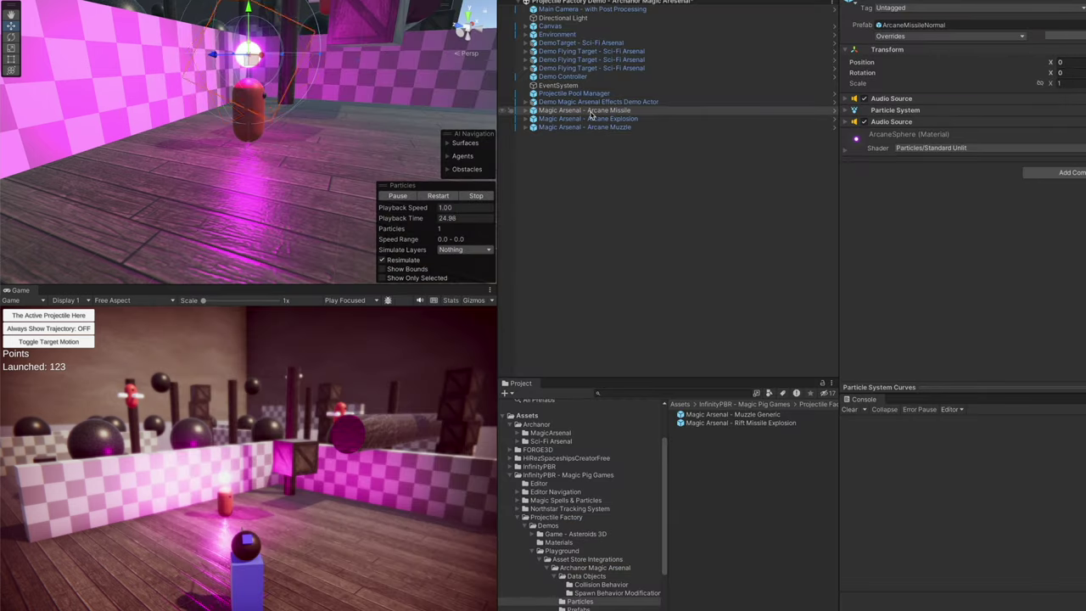
Frame and orbit the Arcane Missile, then replay the Arcane Muzzle and Arcane Explosion effects
{"action": "double_click", "coordinate": [593, 111]}
{"action": "left_click_drag", "start_coordinate": [254, 82], "coordinate": [347, 135], "text": "alt"}
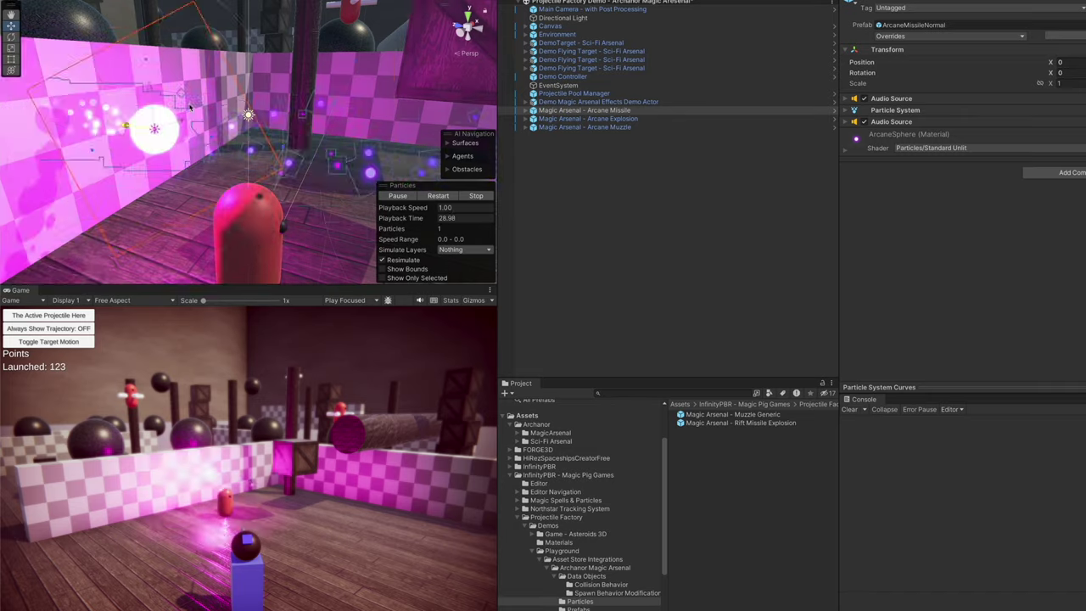
{"action": "double_click", "coordinate": [585, 126]}
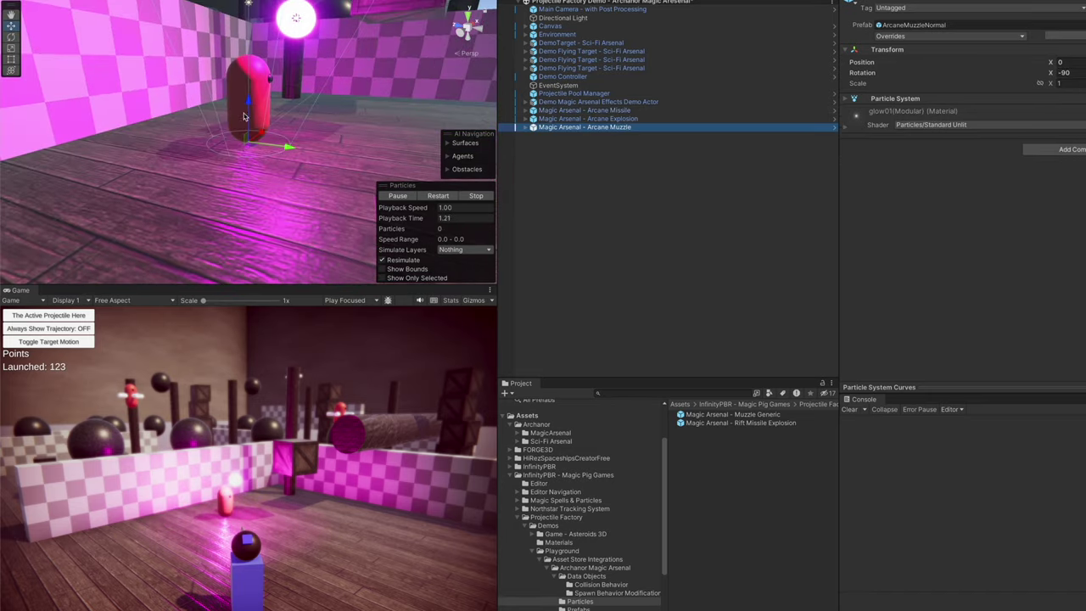
{"action": "left_click", "coordinate": [439, 196]}
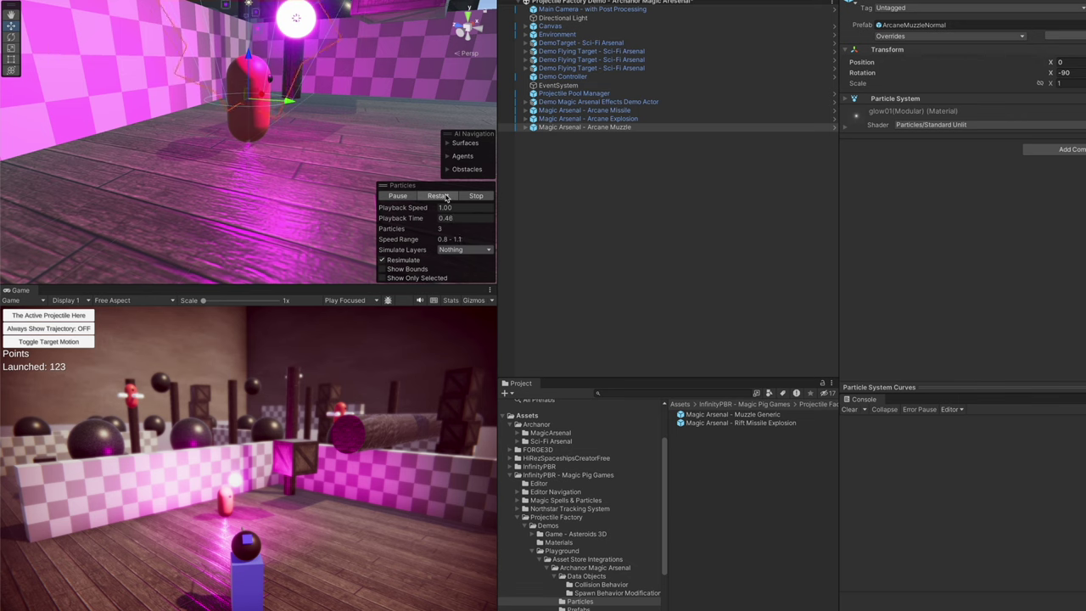
{"action": "left_click", "coordinate": [589, 118]}
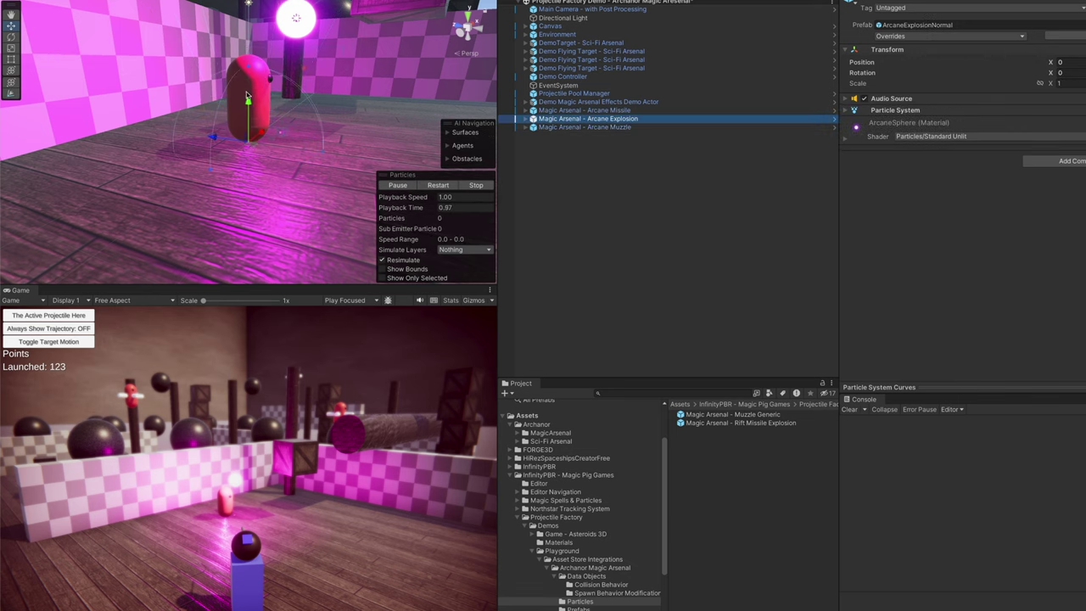
{"action": "left_click", "coordinate": [439, 186]}
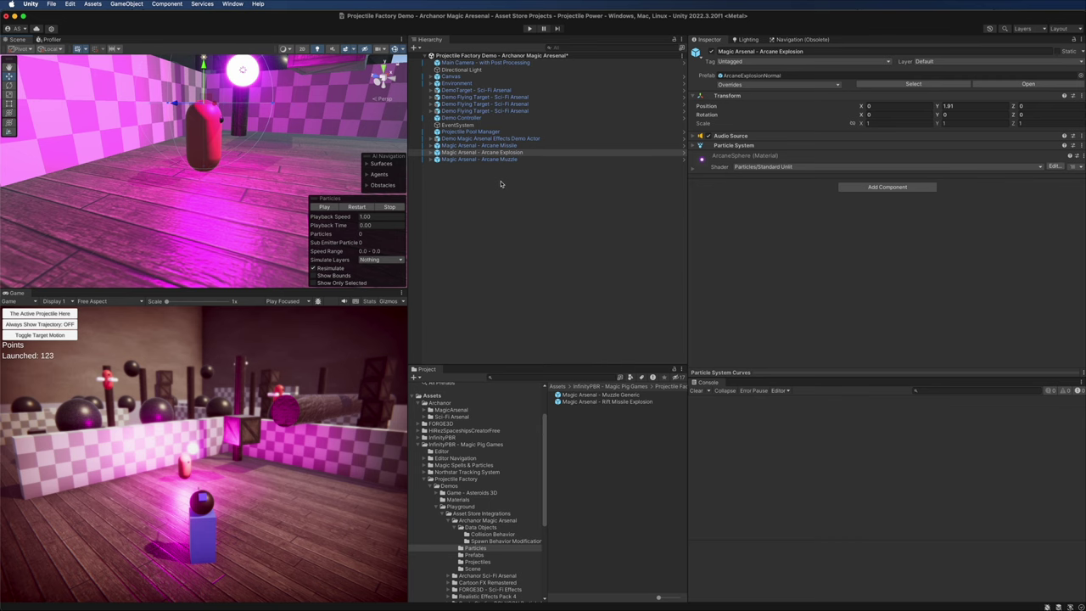
Add the Projectile script component to Arcane Missile, found by searching 'proj'
{"action": "left_click", "coordinate": [493, 146]}
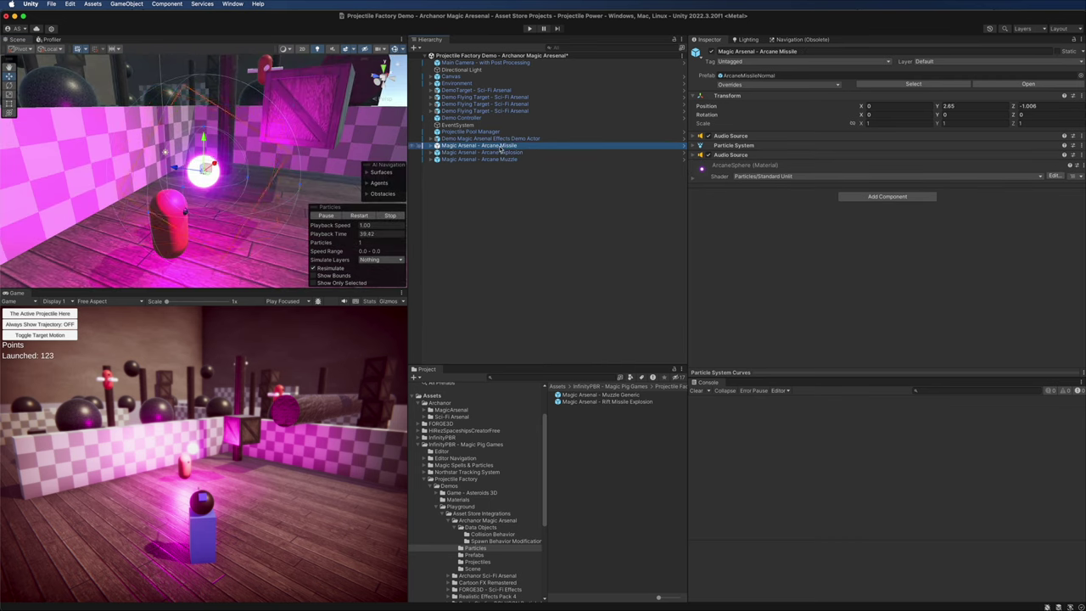
{"action": "left_click", "coordinate": [887, 196]}
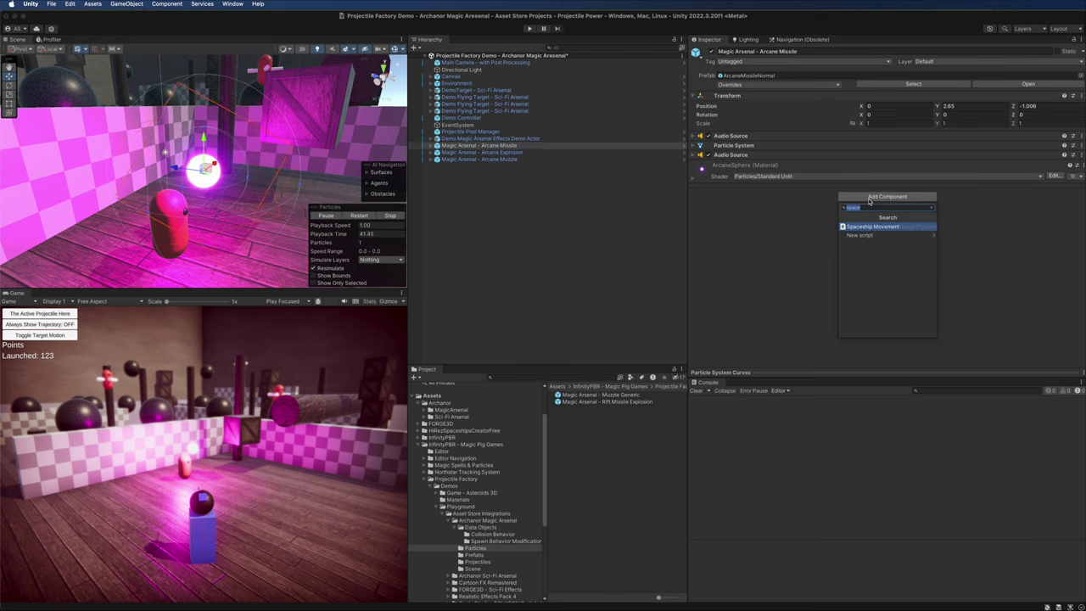
{"action": "type", "text": "proj"}
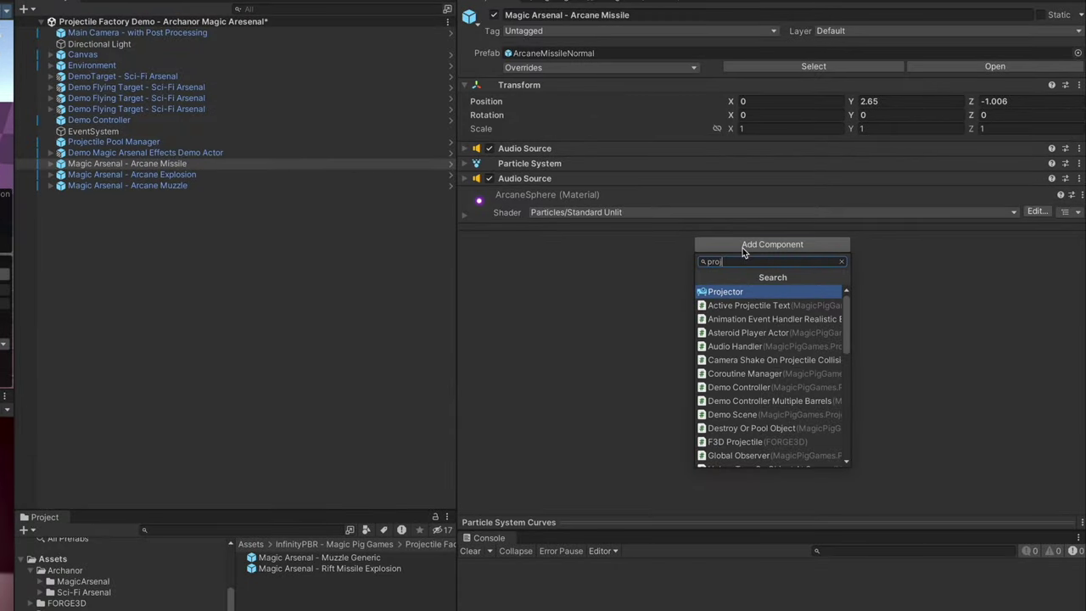
{"action": "scroll", "coordinate": [747, 360], "scroll_direction": "down", "scroll_amount": 2}
{"action": "left_click", "coordinate": [746, 365]}
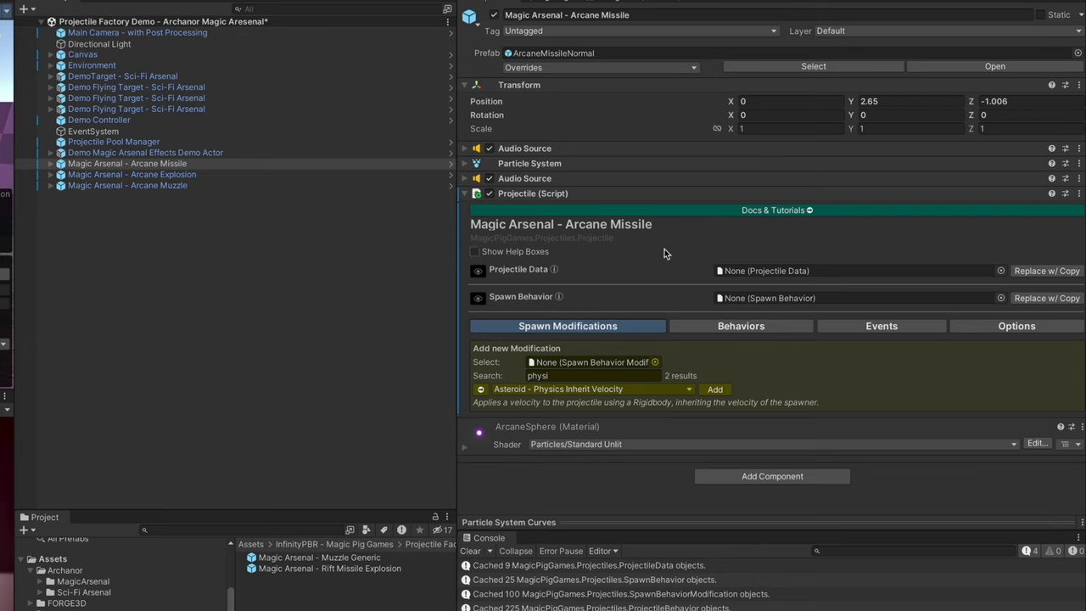
Assign the Speed 200 Projectile Data asset and show its Speed 200 and Damage 3 inline
{"action": "left_click", "coordinate": [531, 281]}
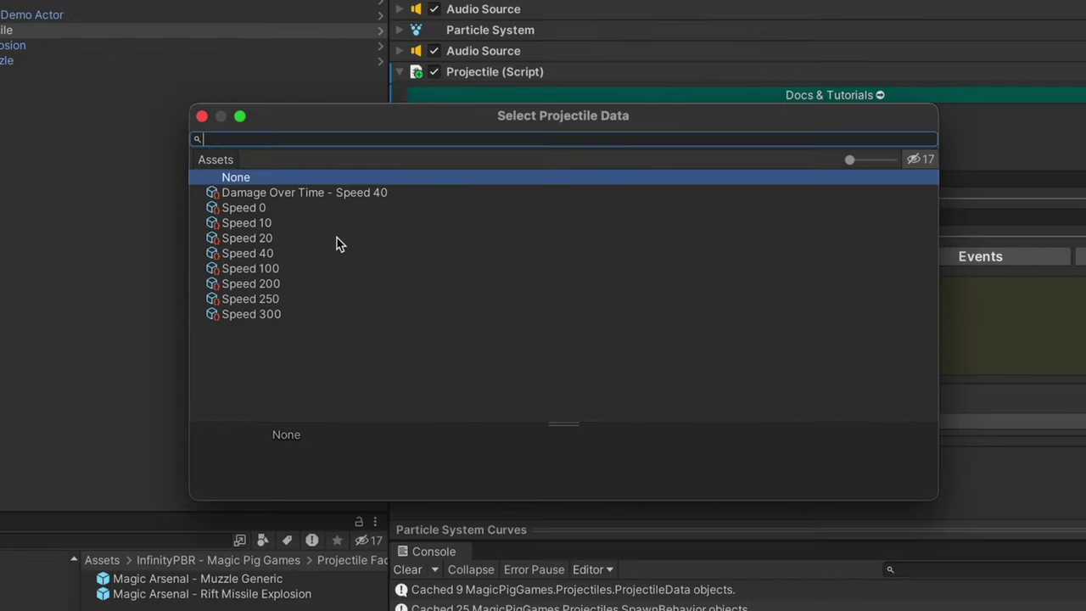
{"action": "left_click", "coordinate": [265, 285]}
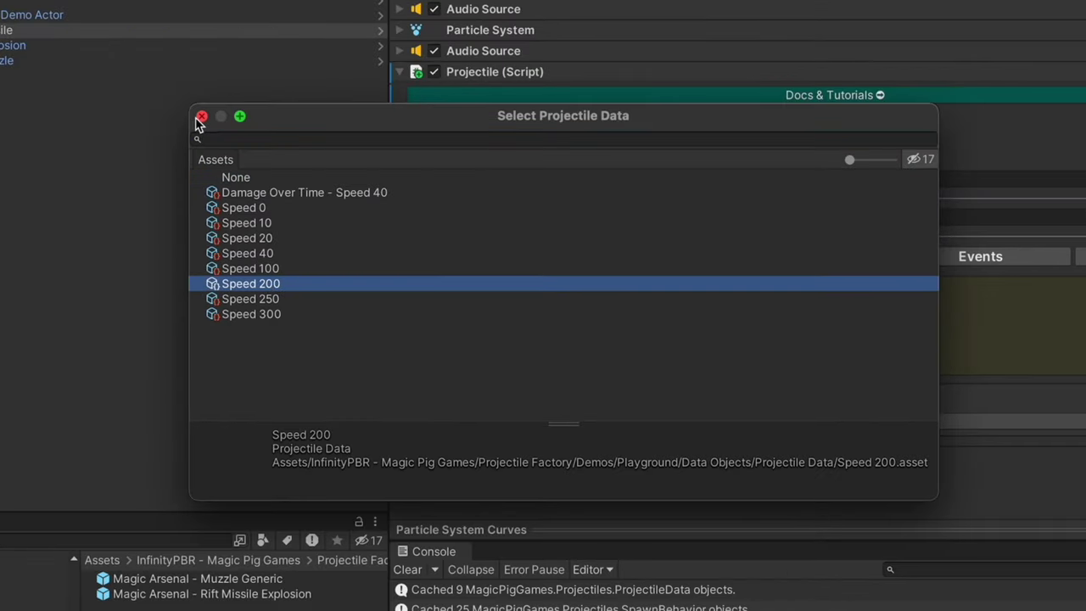
{"action": "left_click", "coordinate": [203, 117]}
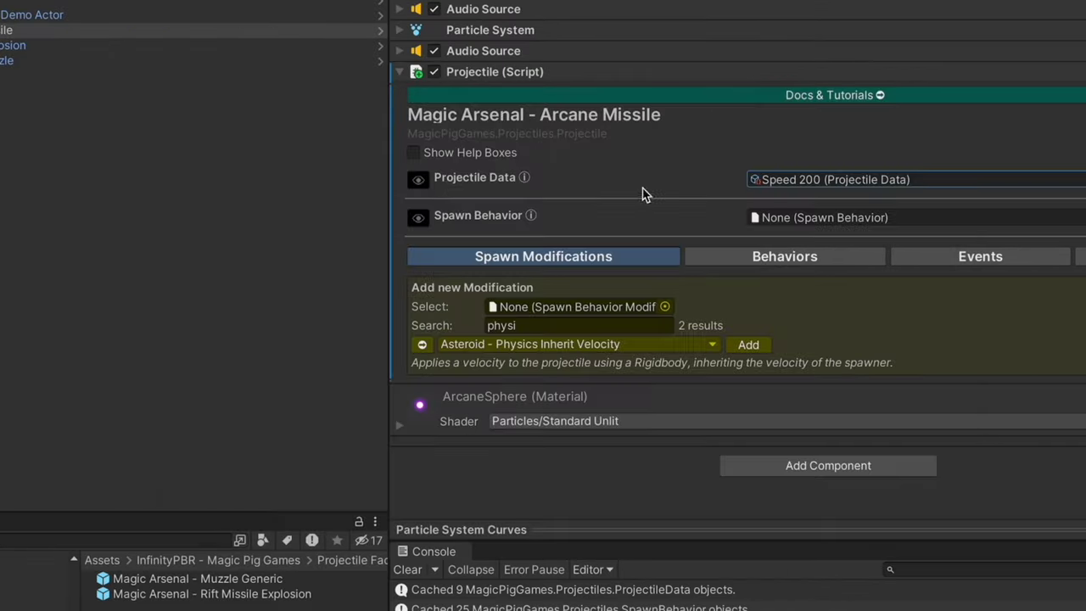
{"action": "left_click", "coordinate": [419, 181]}
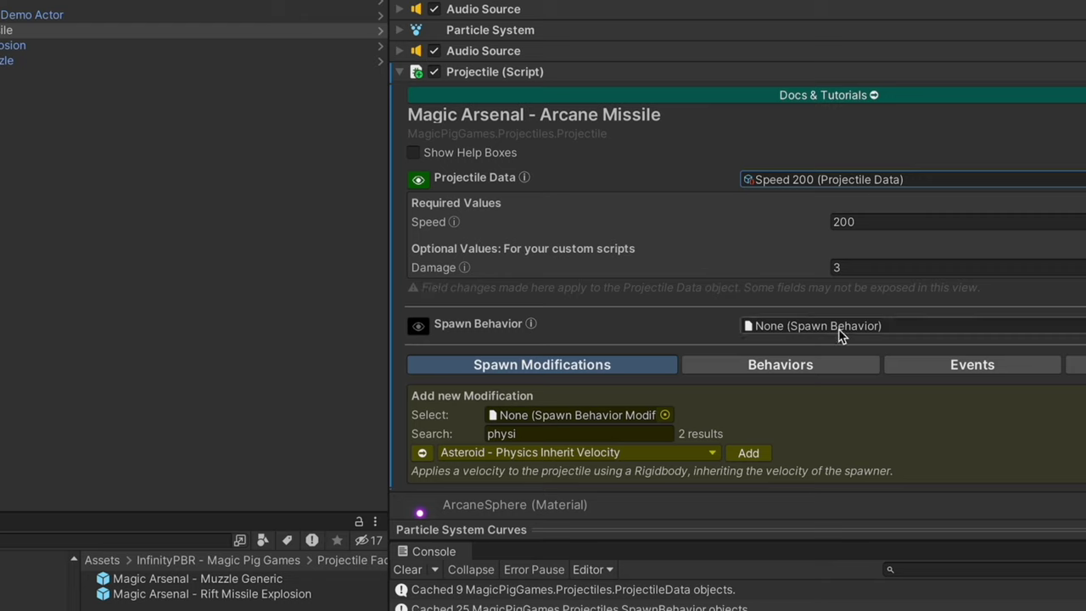
{"action": "left_click", "coordinate": [420, 181]}
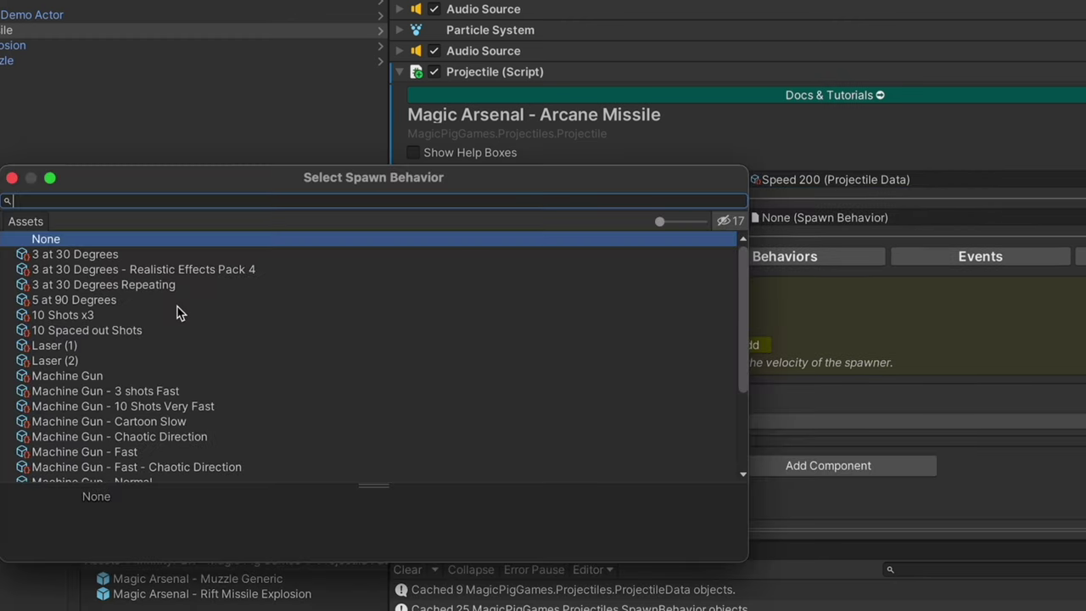
{"action": "scroll", "coordinate": [124, 386], "scroll_direction": "down", "scroll_amount": 3}
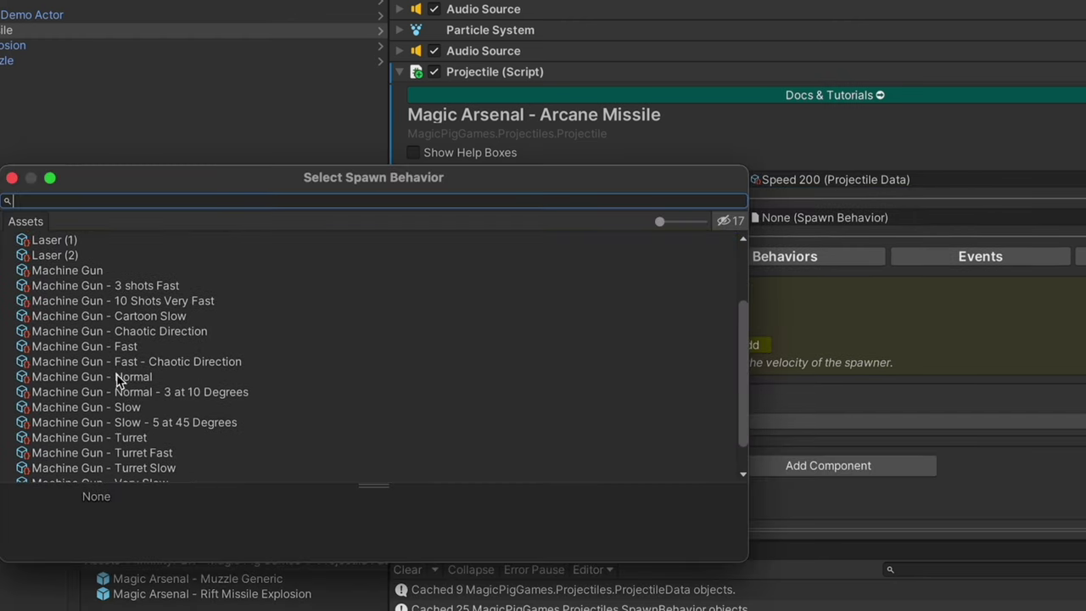
{"action": "left_click", "coordinate": [137, 379]}
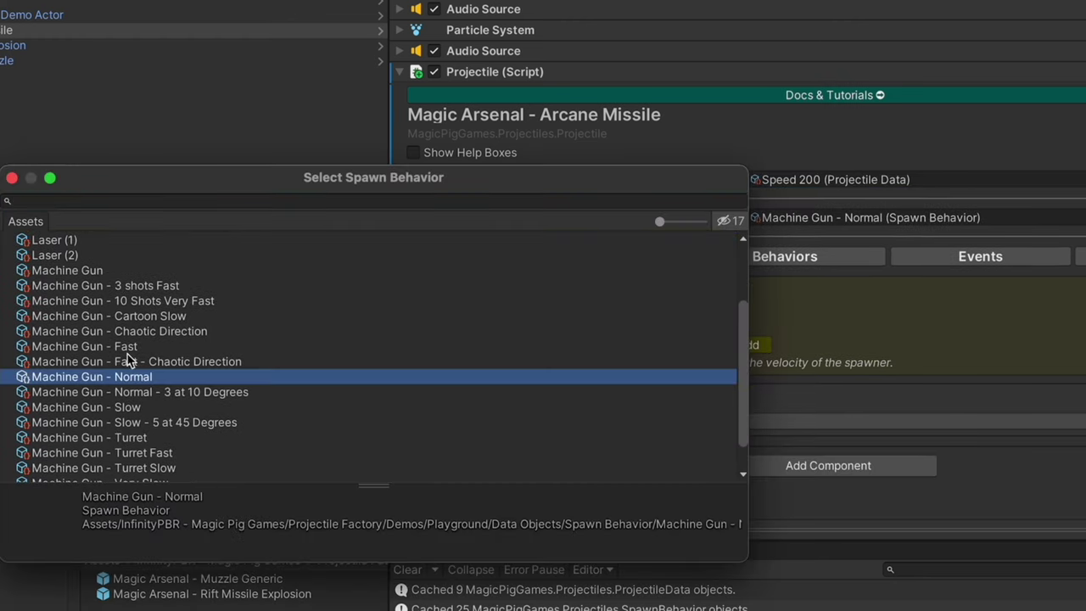
{"action": "left_click", "coordinate": [13, 179]}
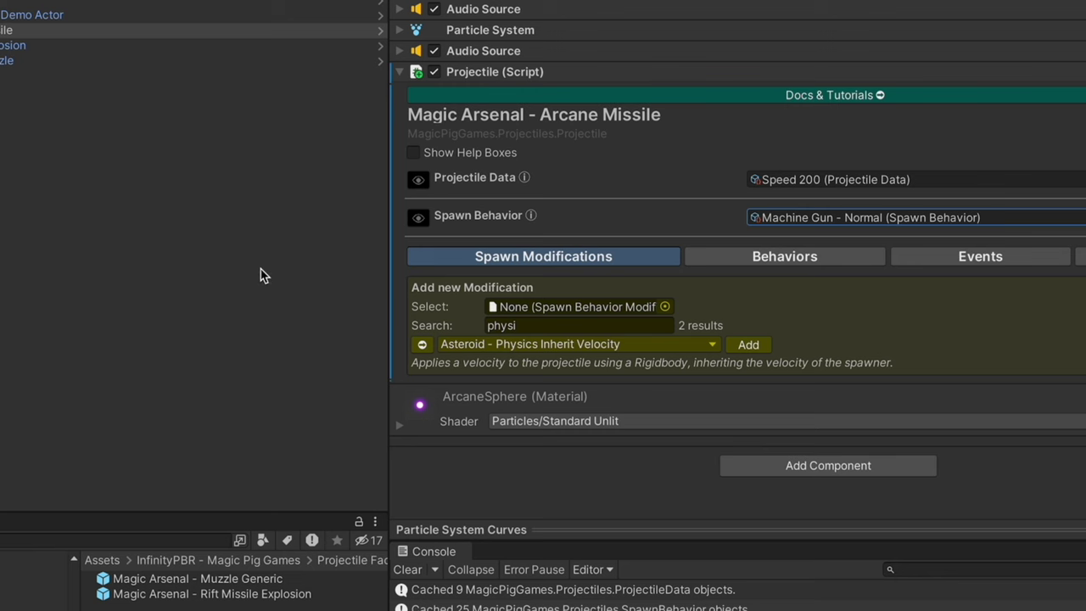
{"action": "left_click", "coordinate": [418, 217]}
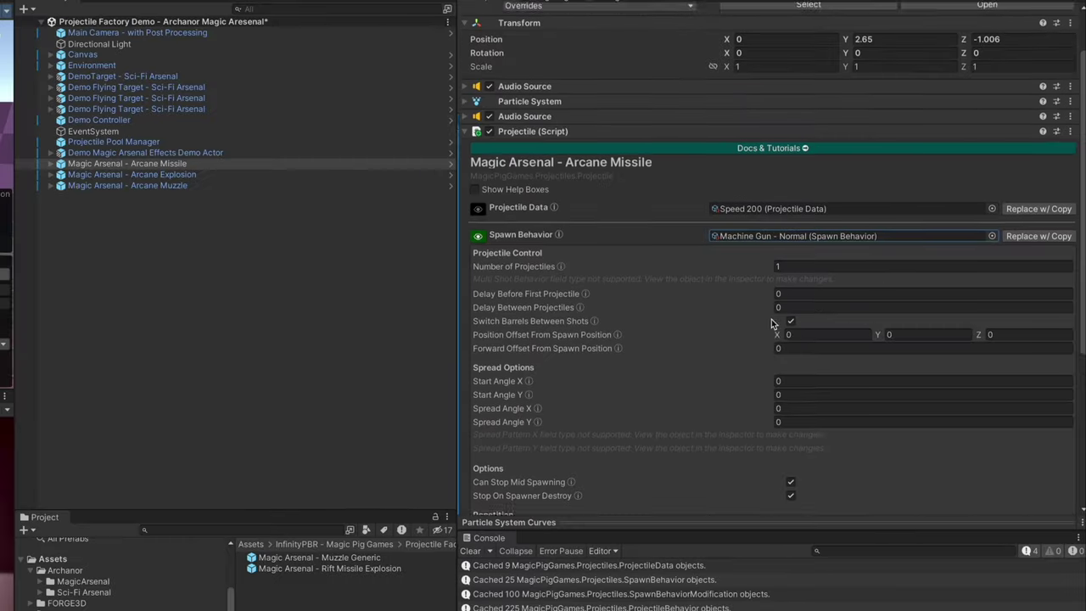
{"action": "scroll", "coordinate": [774, 321], "scroll_direction": "down", "scroll_amount": 2}
{"action": "scroll", "coordinate": [772, 319], "scroll_direction": "down", "scroll_amount": 3}
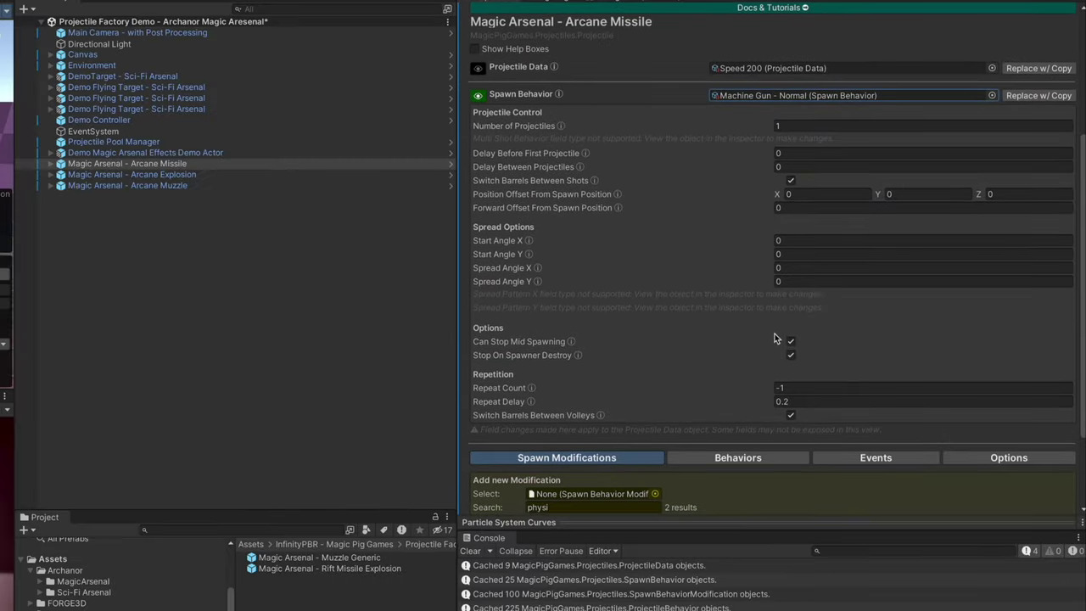
{"action": "left_click", "coordinate": [776, 95]}
{"action": "double_click", "coordinate": [776, 95]}
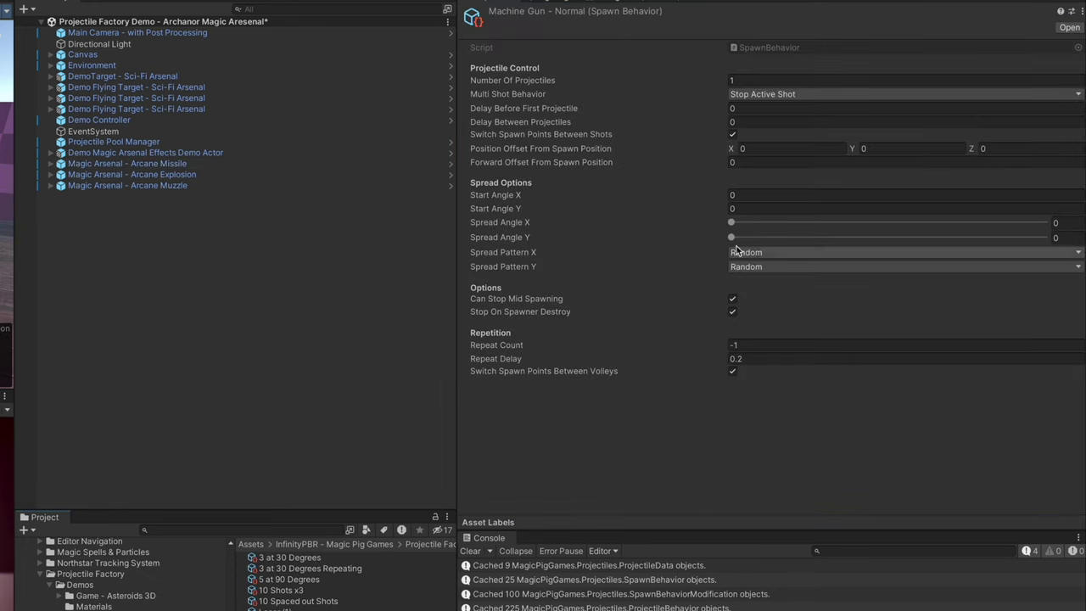
{"action": "left_click", "coordinate": [128, 163]}
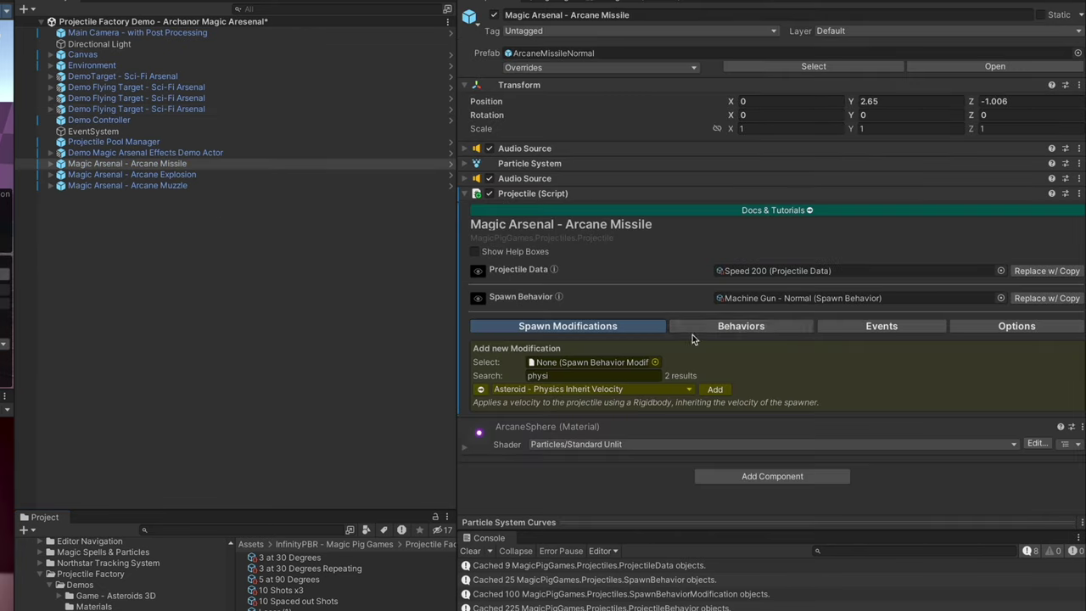
{"action": "left_click", "coordinate": [739, 326]}
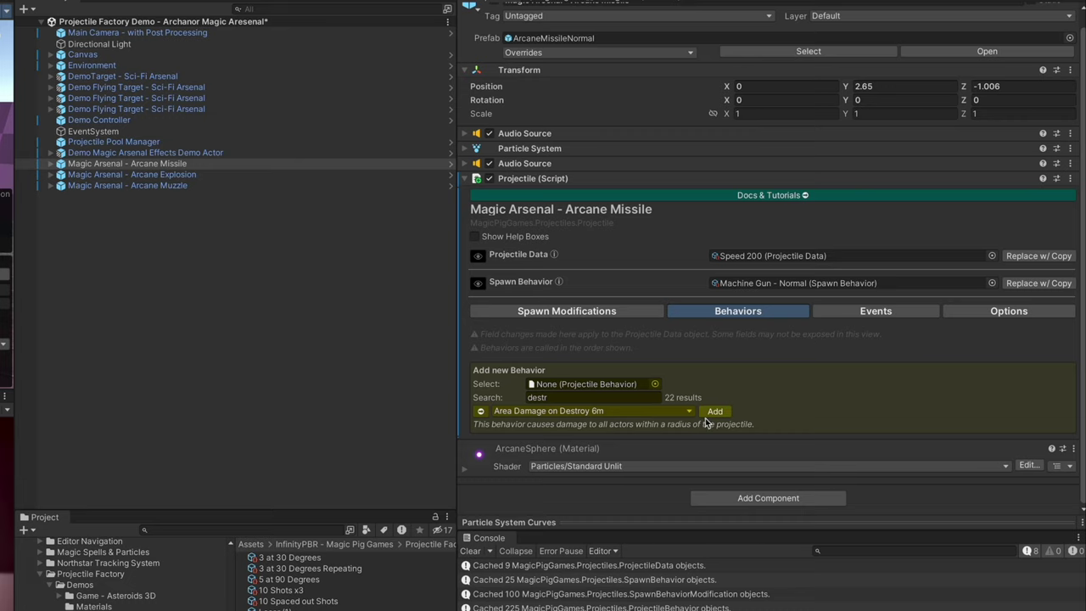
Add the Move Forward behavior to the Arcane Missile projectile
{"action": "left_click", "coordinate": [582, 393]}
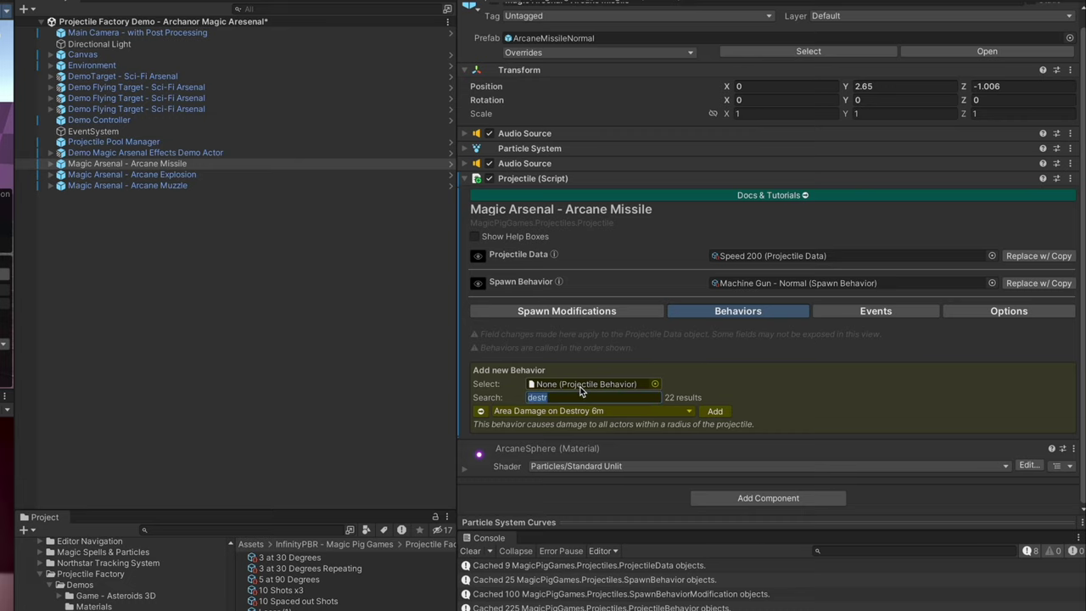
{"action": "type", "text": "move"}
{"action": "left_click", "coordinate": [715, 410]}
{"action": "scroll", "coordinate": [645, 399], "scroll_direction": "down", "scroll_amount": 1}
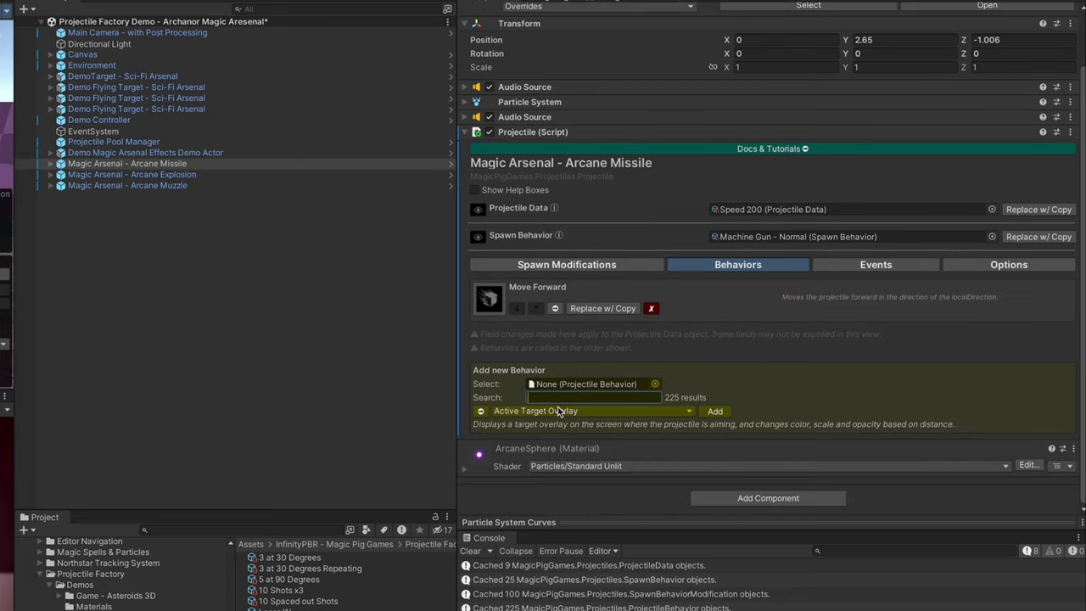
Add Raycast Hit Detector as the second projectile behavior
{"action": "left_click", "coordinate": [558, 406]}
{"action": "left_click", "coordinate": [792, 394]}
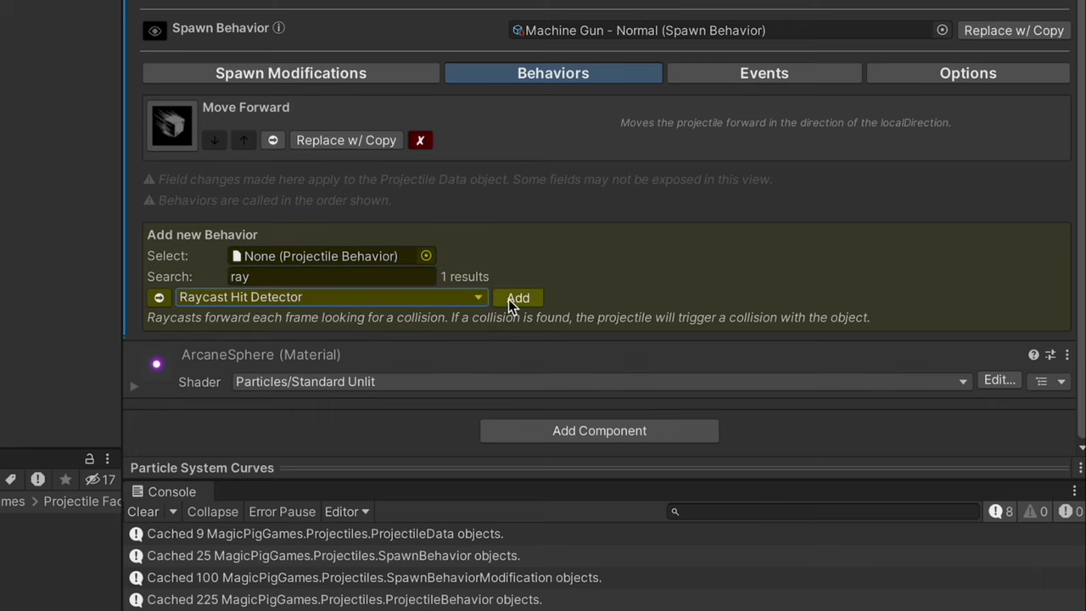
{"action": "left_click", "coordinate": [514, 299]}
{"action": "left_click", "coordinate": [426, 325]}
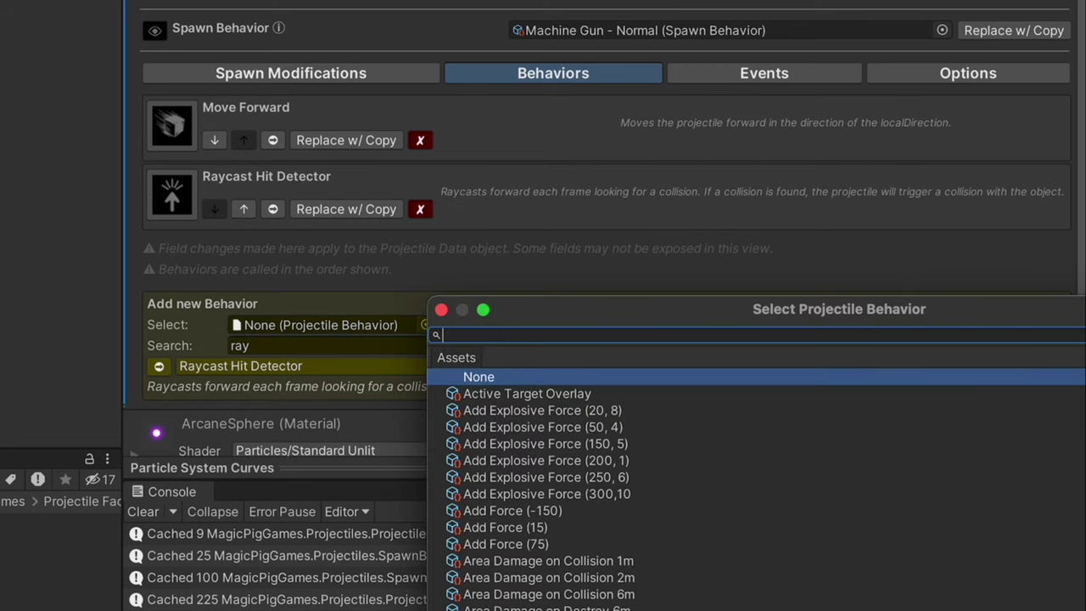
{"action": "left_click", "coordinate": [442, 310]}
{"action": "scroll", "coordinate": [264, 121], "scroll_direction": "down", "scroll_amount": 2}
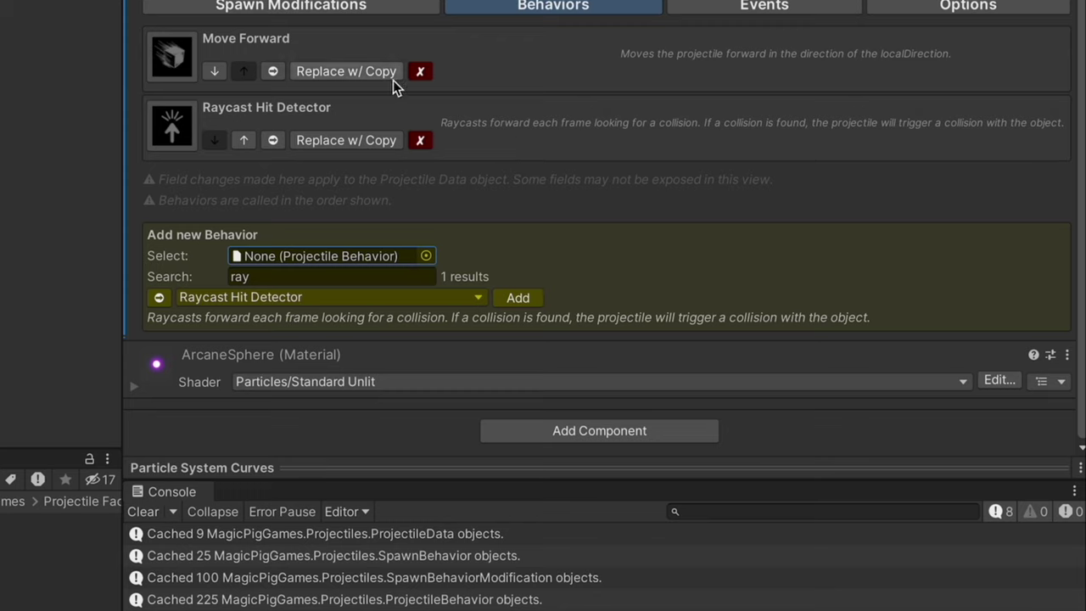
Add Destroy On Trigger Or Collision as the third behavior, found by searching 'dest'
{"action": "left_click", "coordinate": [388, 275]}
{"action": "type", "text": "dest"}
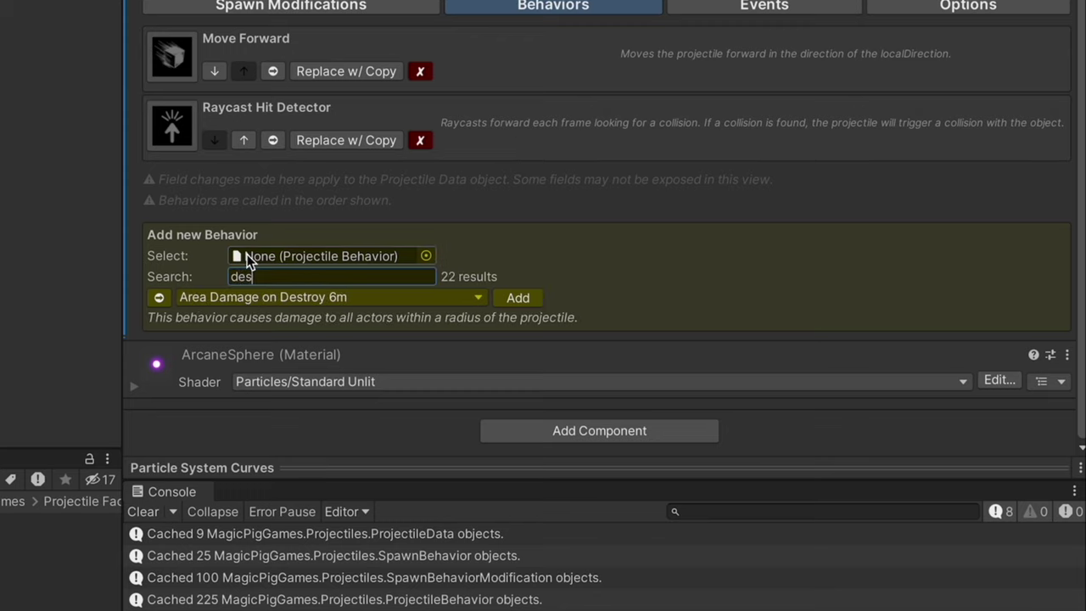
{"action": "left_click", "coordinate": [264, 296]}
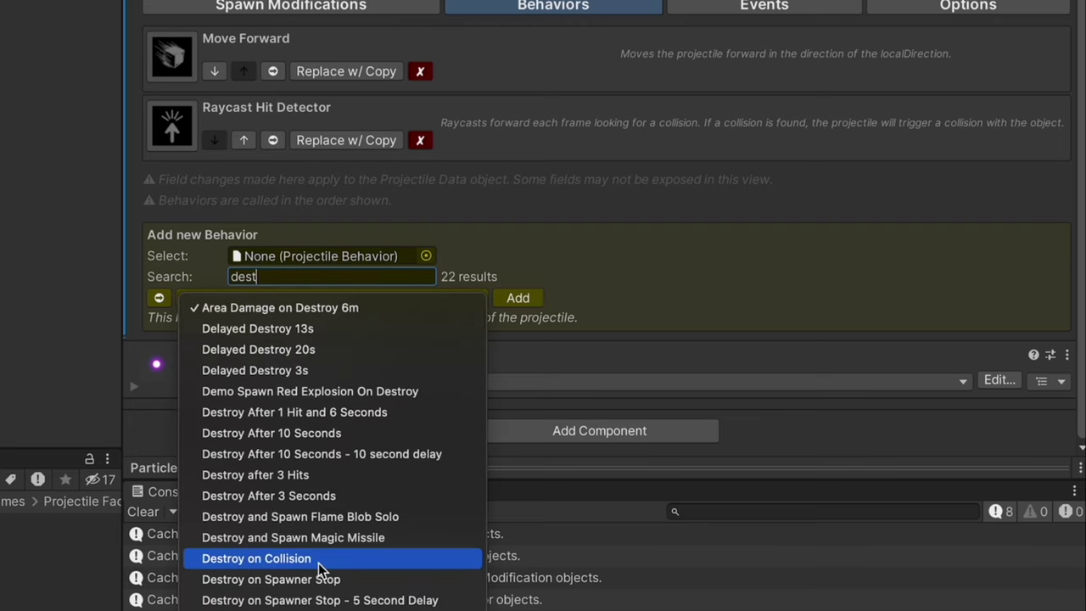
{"action": "left_click", "coordinate": [271, 607]}
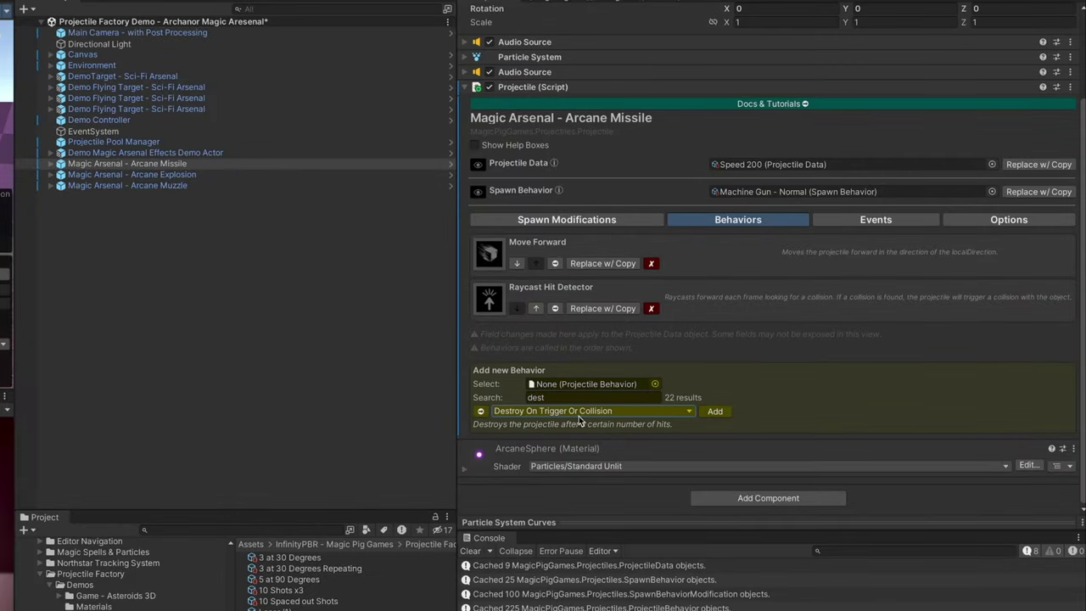
{"action": "left_click", "coordinate": [710, 412]}
Expand and collapse Move Forward and Raycast Hit Detector to review their settings
{"action": "left_click", "coordinate": [488, 212]}
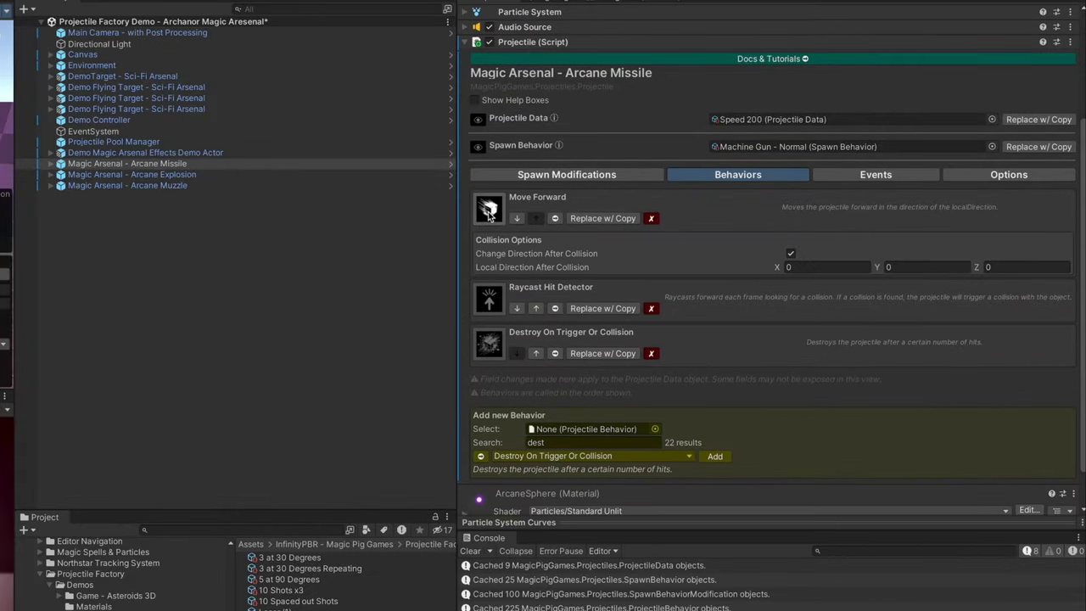
{"action": "left_click", "coordinate": [488, 211]}
{"action": "left_click", "coordinate": [491, 257]}
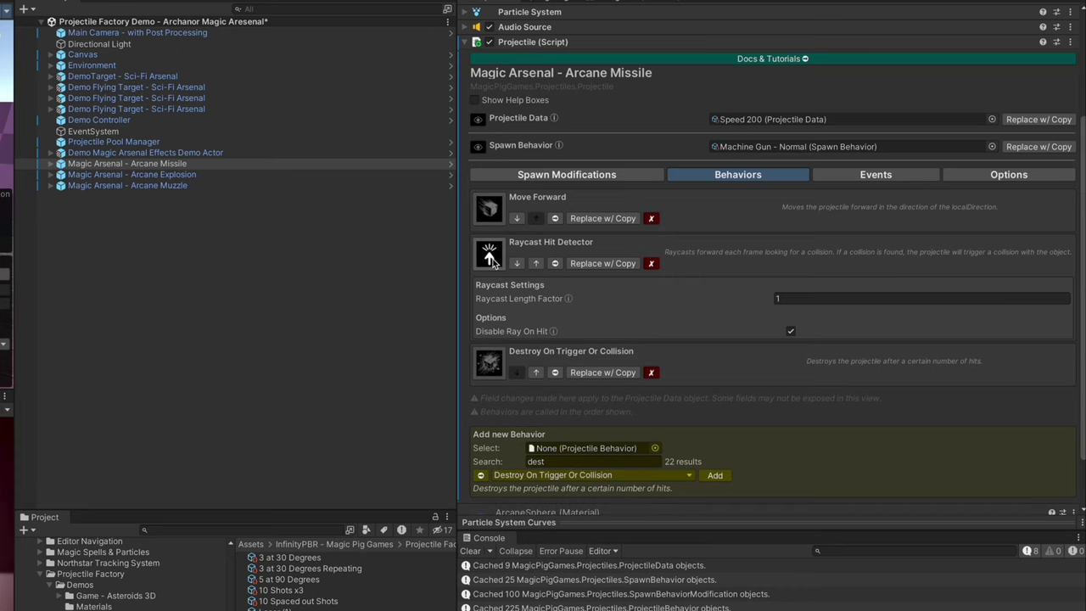
{"action": "left_click", "coordinate": [491, 259]}
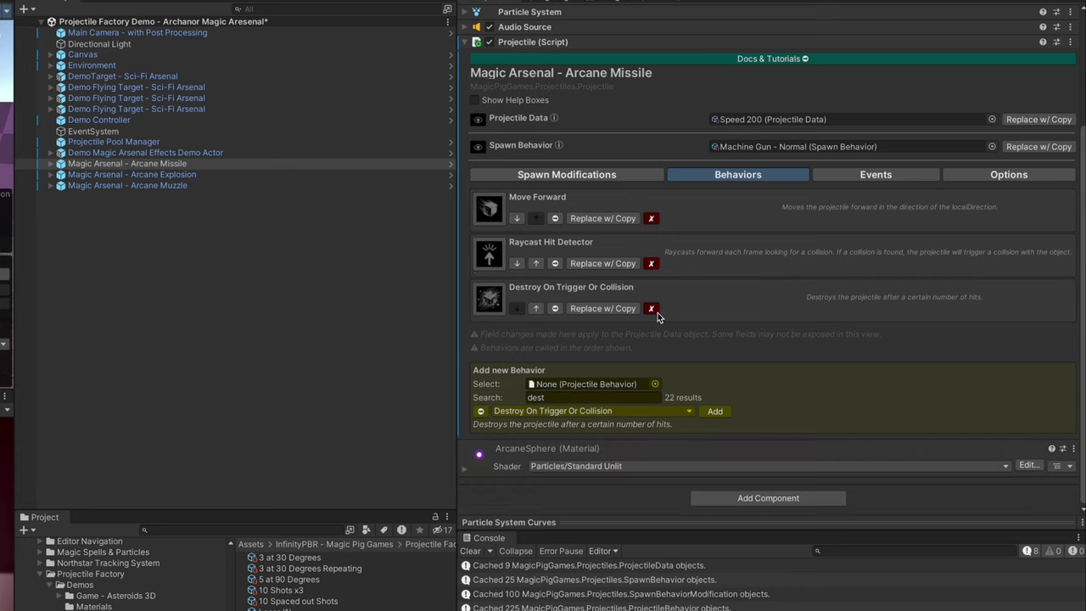
{"action": "left_click", "coordinate": [737, 499]}
Add a Rigidbody to Arcane Missile with Use Gravity turned off
{"action": "type", "text": "rigid"}
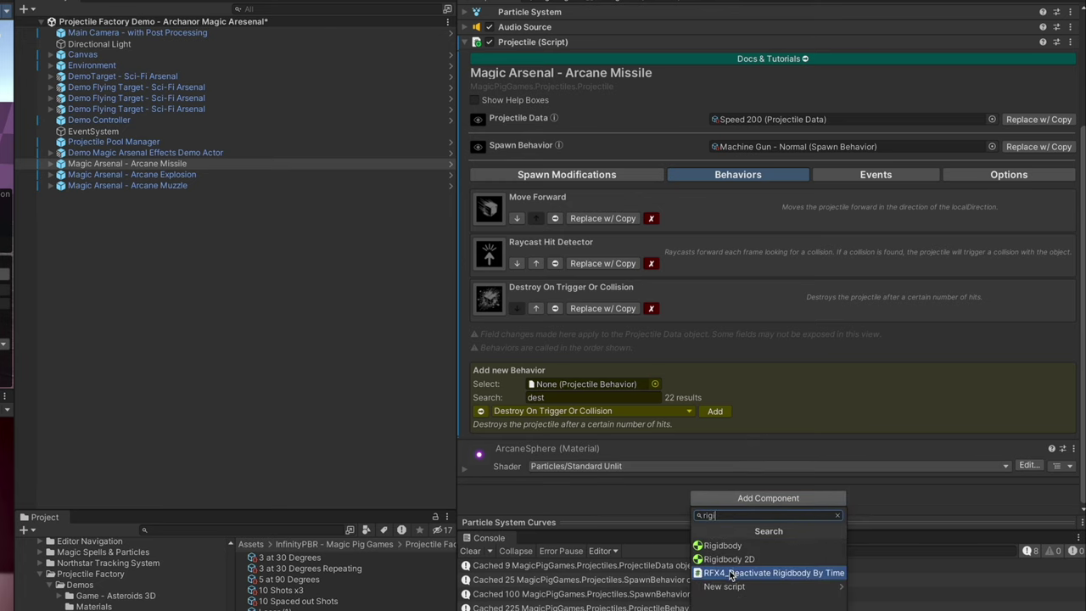
{"action": "key", "text": "Return"}
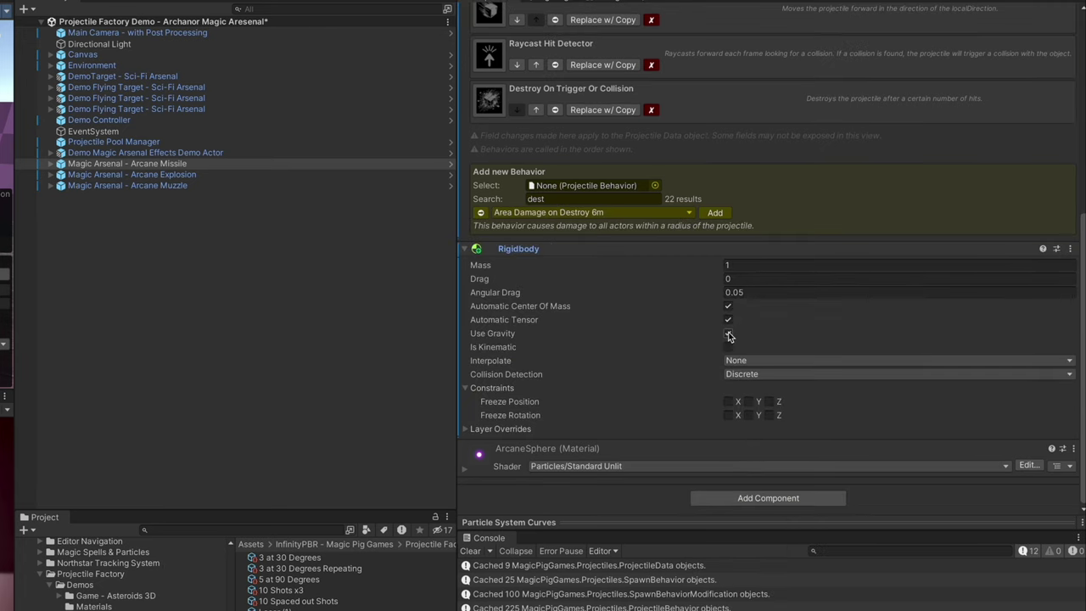
{"action": "left_click", "coordinate": [728, 334]}
Put the Arcane Missile on layer 6: Projectile
{"action": "scroll", "coordinate": [899, 136], "scroll_direction": "up", "scroll_amount": 5}
{"action": "scroll", "coordinate": [913, 85], "scroll_direction": "up", "scroll_amount": 3}
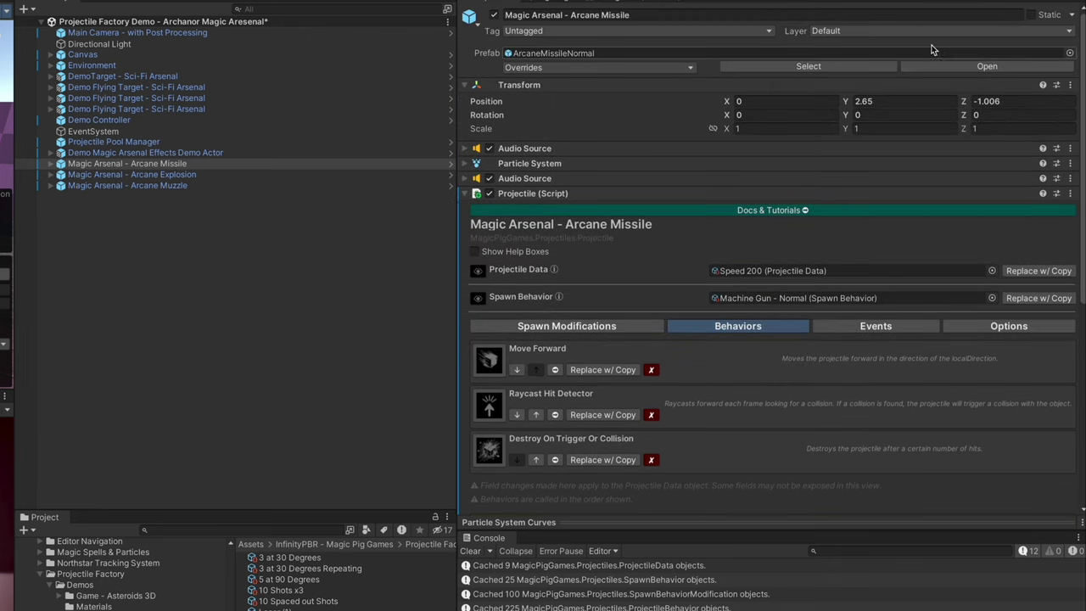
{"action": "left_click", "coordinate": [890, 31]}
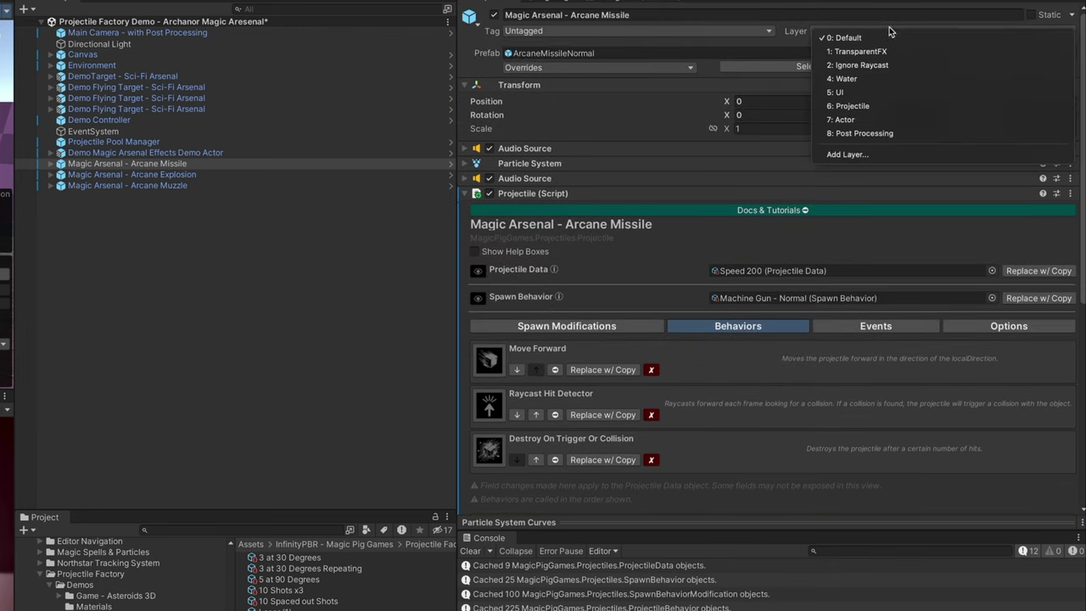
{"action": "left_click", "coordinate": [853, 106]}
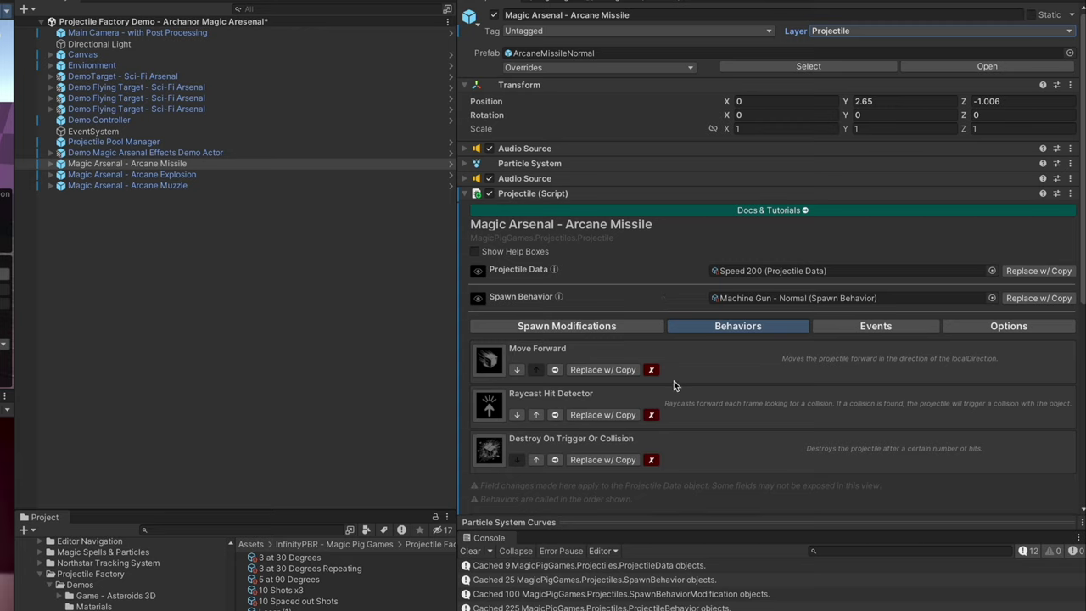
{"action": "left_click", "coordinate": [169, 163]}
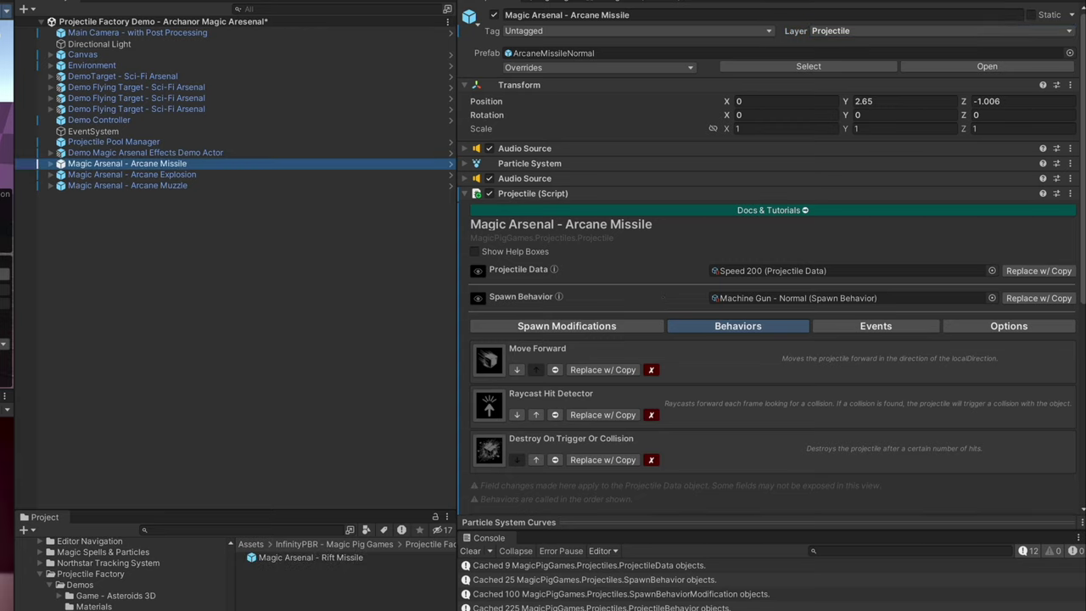
Save Arcane Missile as an original prefab and set it as the Demo Actor's Projectiles Element 0
{"action": "left_click_drag", "start_coordinate": [170, 163], "coordinate": [339, 565]}
{"action": "left_click", "coordinate": [534, 273]}
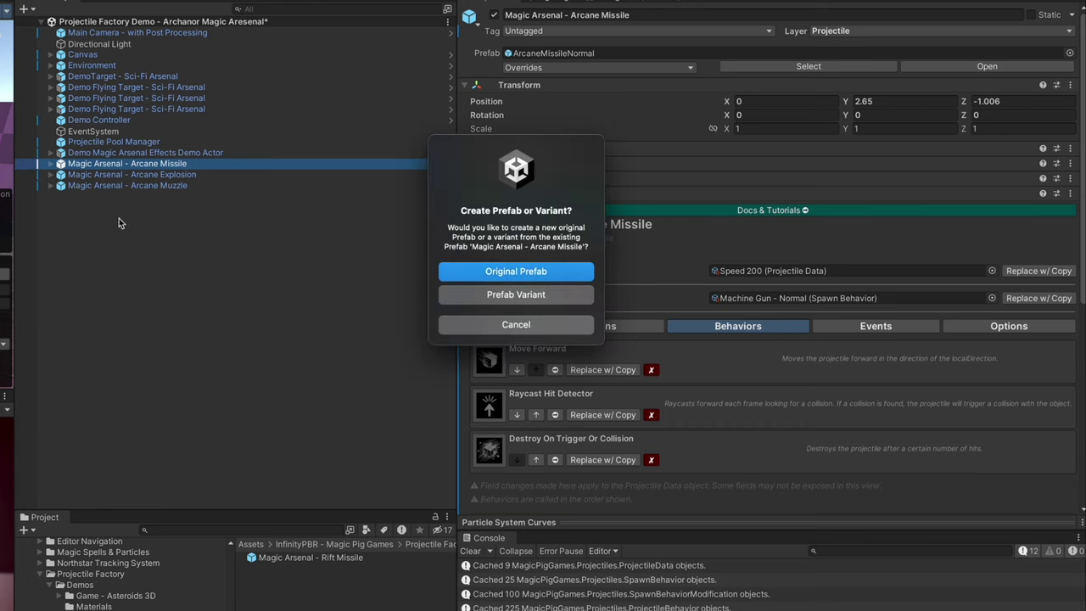
{"action": "left_click", "coordinate": [119, 154]}
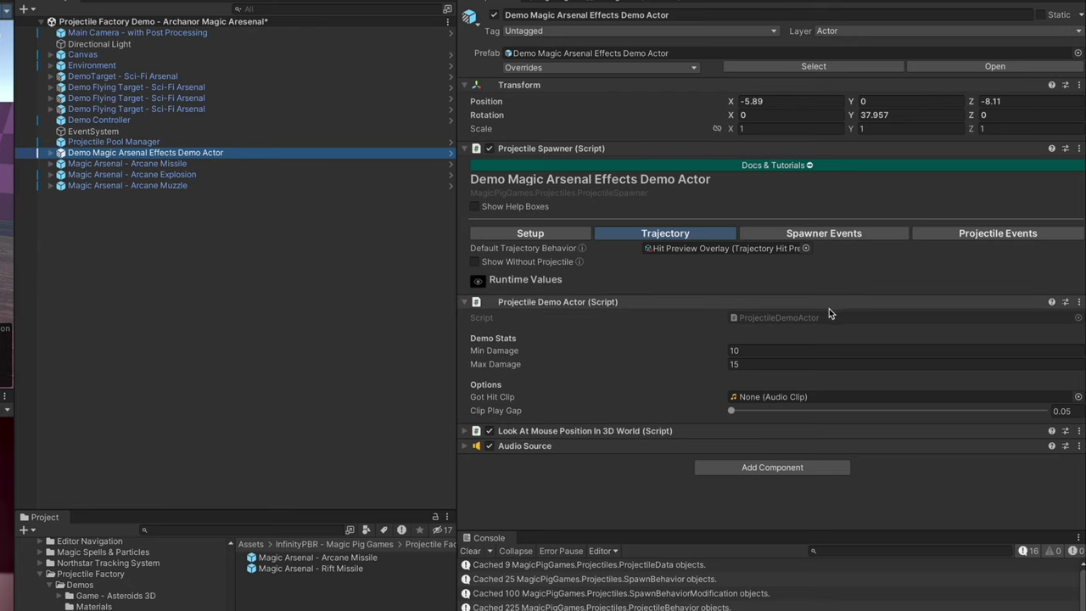
{"action": "left_click", "coordinate": [533, 239]}
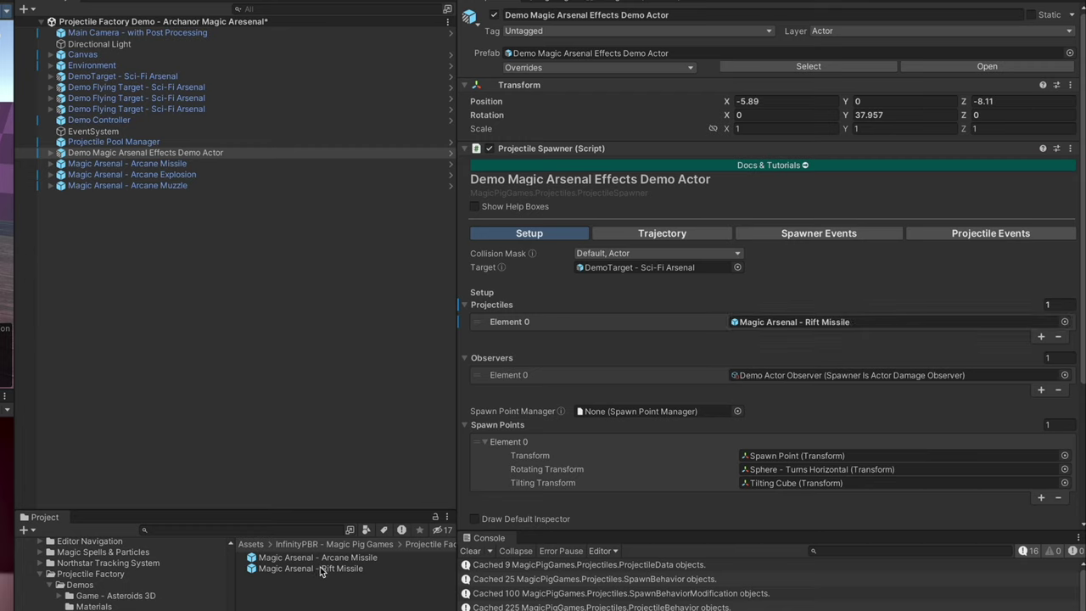
{"action": "left_click_drag", "start_coordinate": [319, 560], "coordinate": [779, 323]}
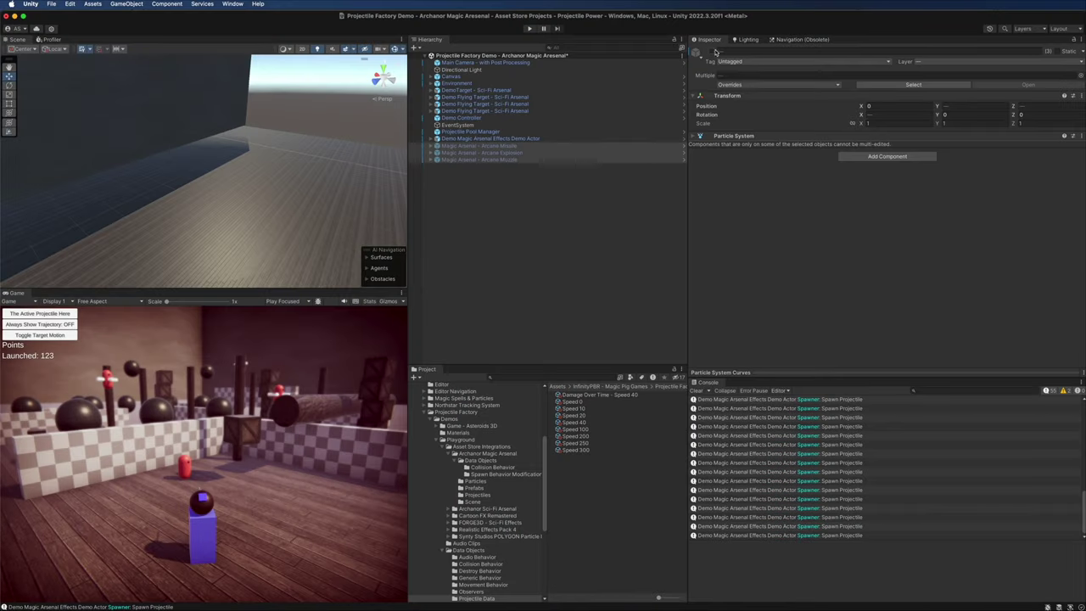
{"action": "left_click", "coordinate": [519, 159]}
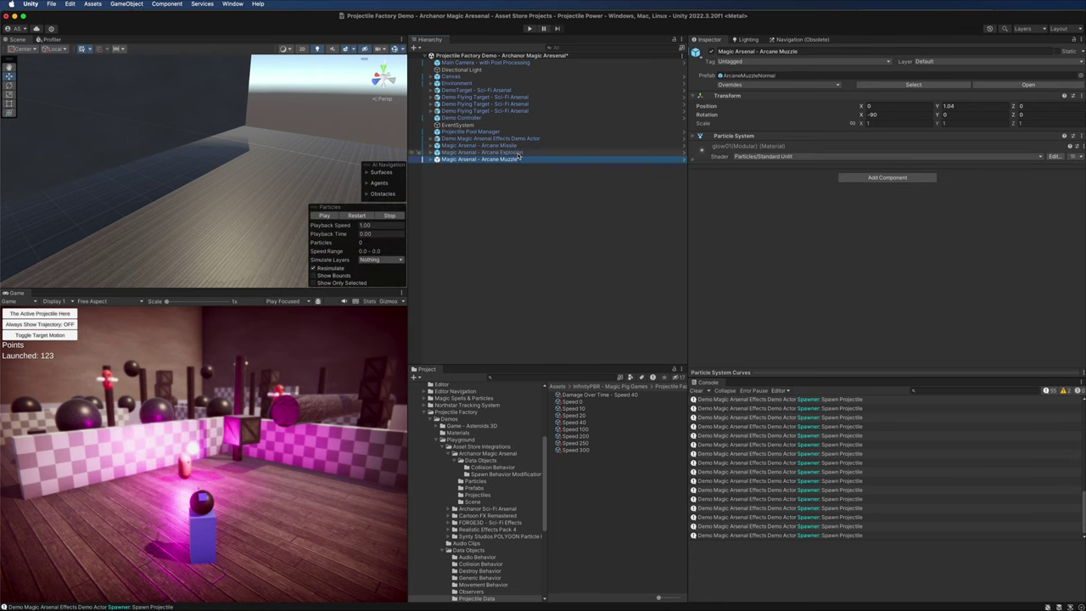
Add a Destroy Or Pool Object script to both Arcane Muzzle and Arcane Explosion
{"action": "left_click", "coordinate": [519, 153], "text": "shift"}
{"action": "left_click", "coordinate": [893, 157]}
{"action": "type", "text": "d"}
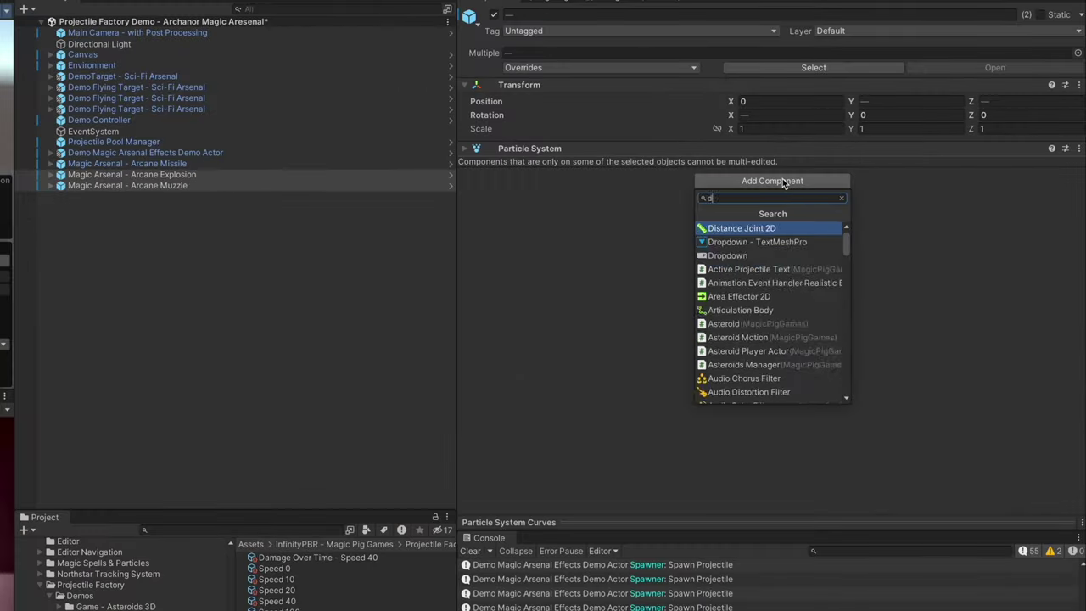
{"action": "type", "text": "estroy"}
{"action": "left_click", "coordinate": [779, 228]}
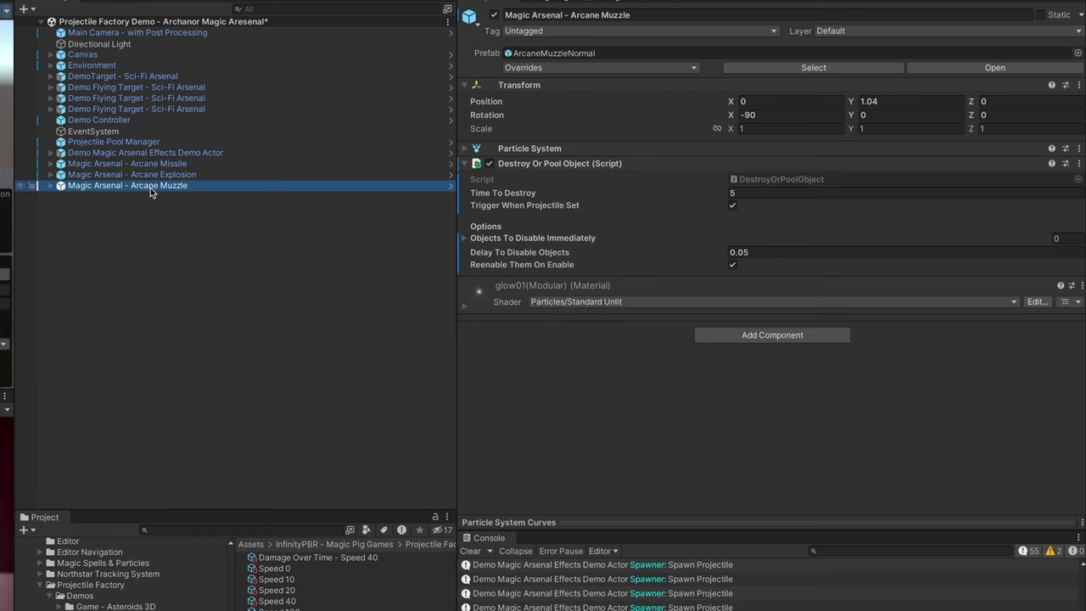
{"action": "left_click", "coordinate": [273, 174]}
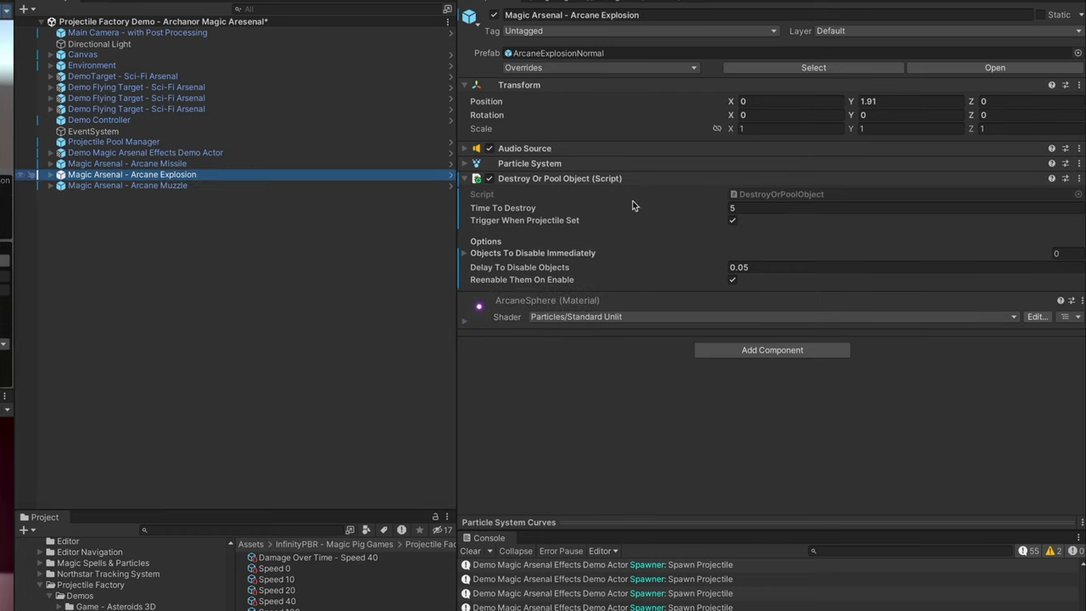
Add a Project Force component to Arcane Explosion in Impulse mode, with Force 18 and Area Radius 4
{"action": "left_click", "coordinate": [777, 351]}
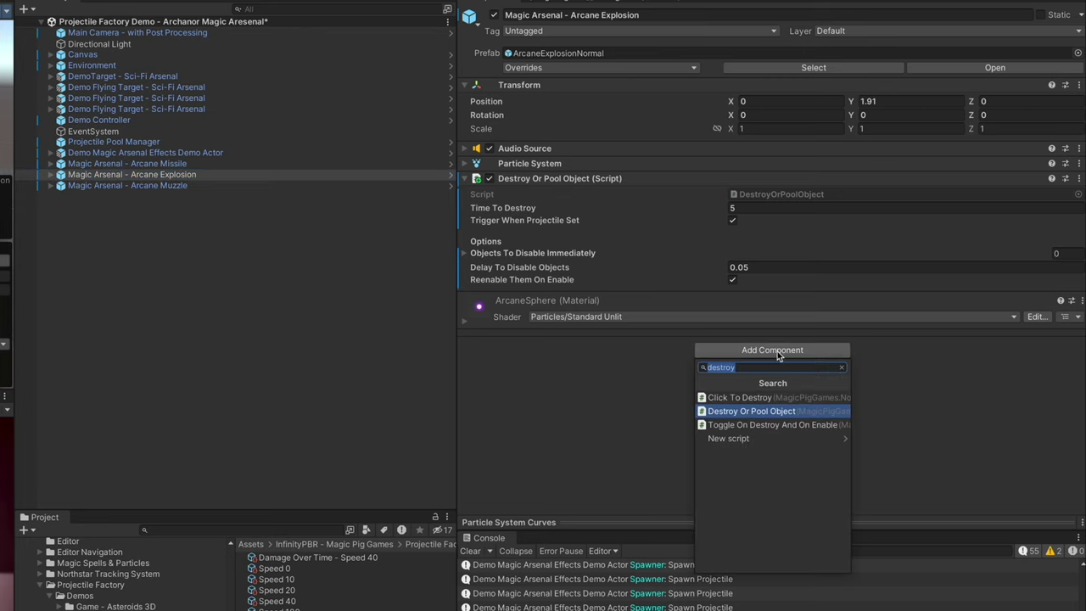
{"action": "type", "text": "projectfor"}
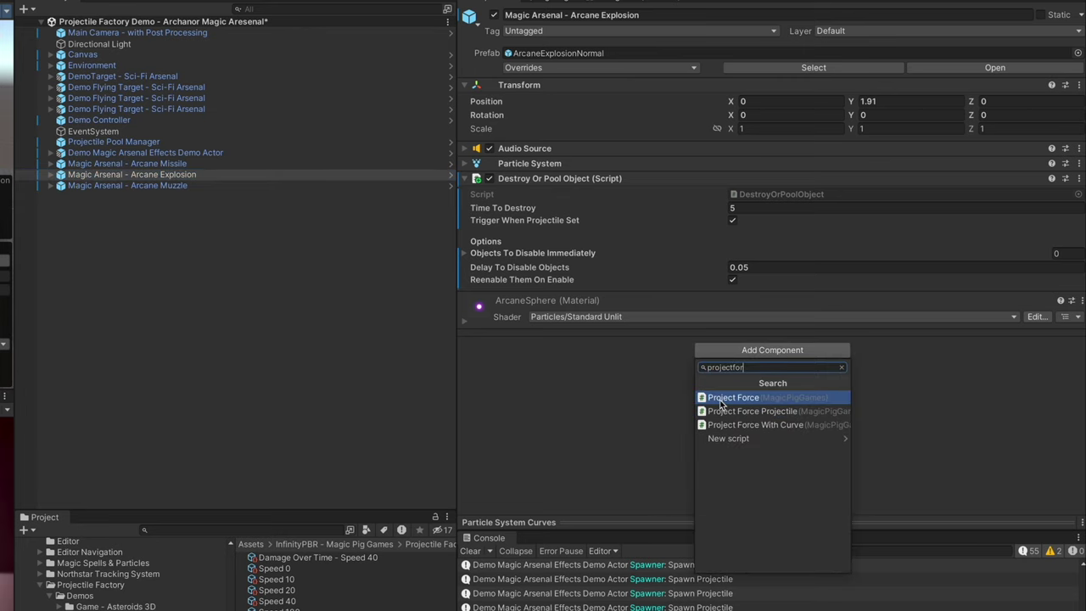
{"action": "left_click", "coordinate": [735, 397]}
{"action": "scroll", "coordinate": [773, 329], "scroll_direction": "down", "scroll_amount": 3}
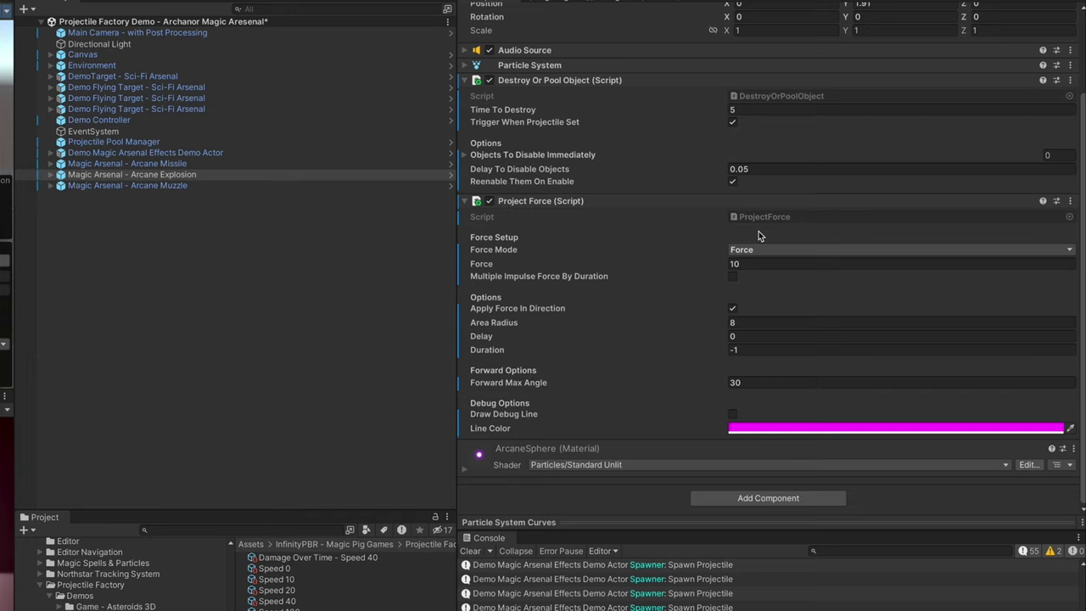
{"action": "left_click", "coordinate": [780, 249]}
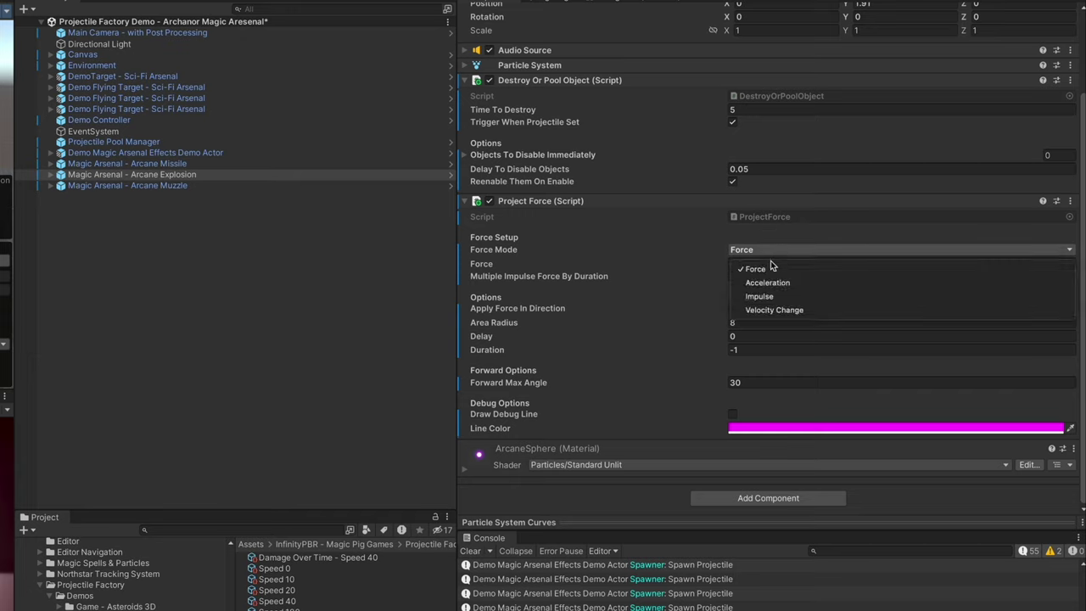
{"action": "left_click", "coordinate": [760, 297]}
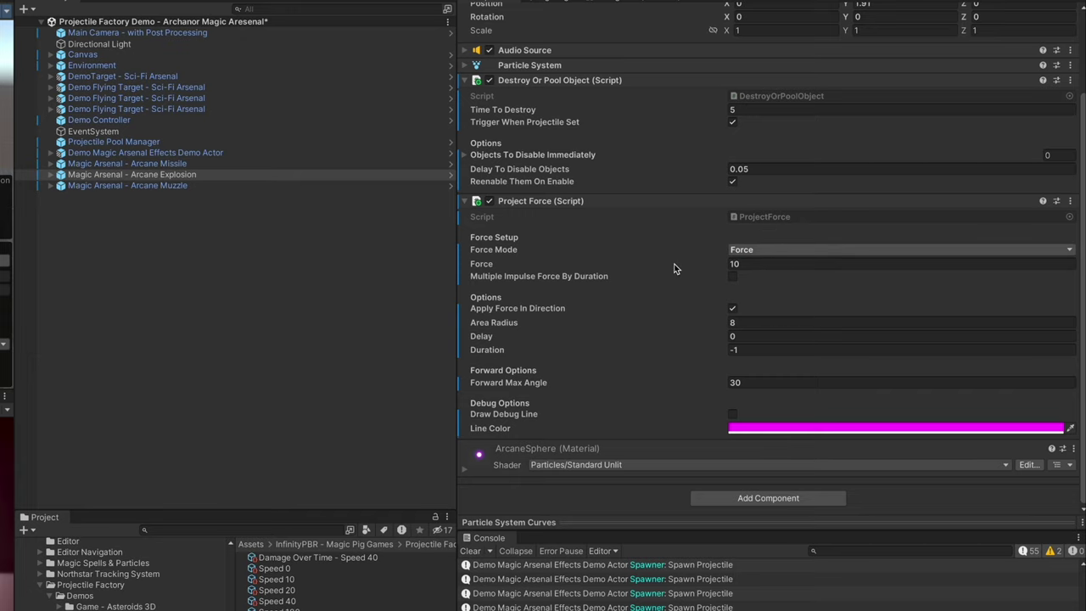
{"action": "left_click", "coordinate": [777, 268]}
{"action": "type", "text": "18"}
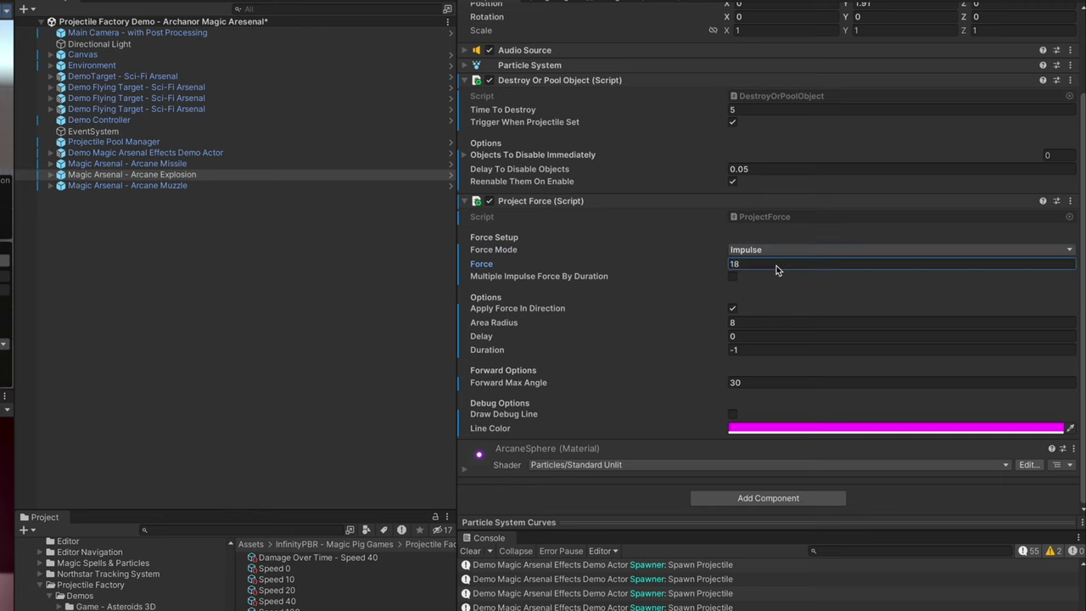
{"action": "left_click", "coordinate": [751, 329]}
{"action": "type", "text": "4"}
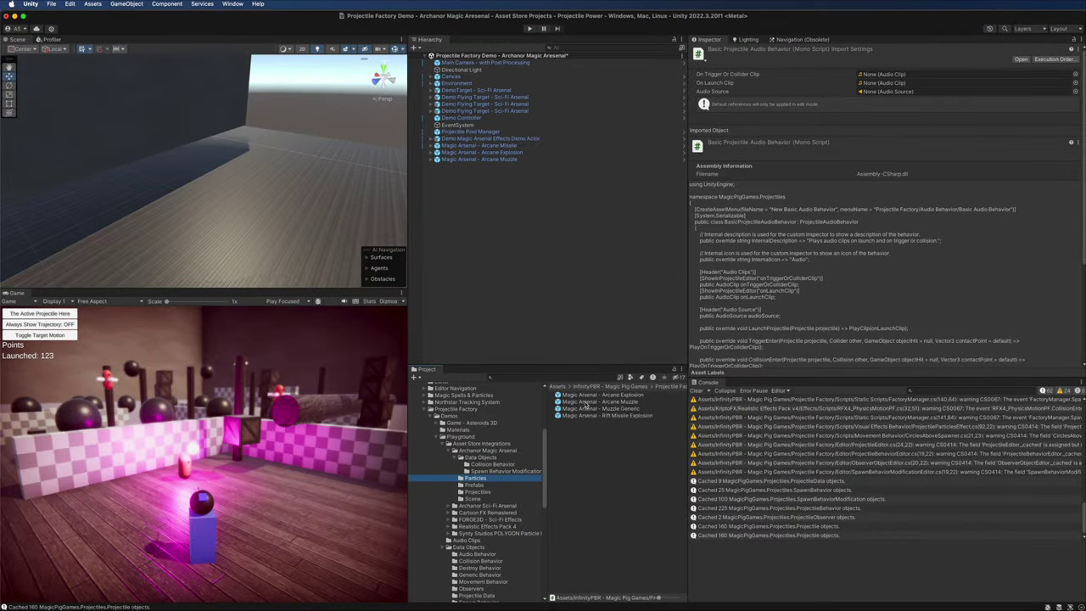
{"action": "left_click", "coordinate": [585, 402]}
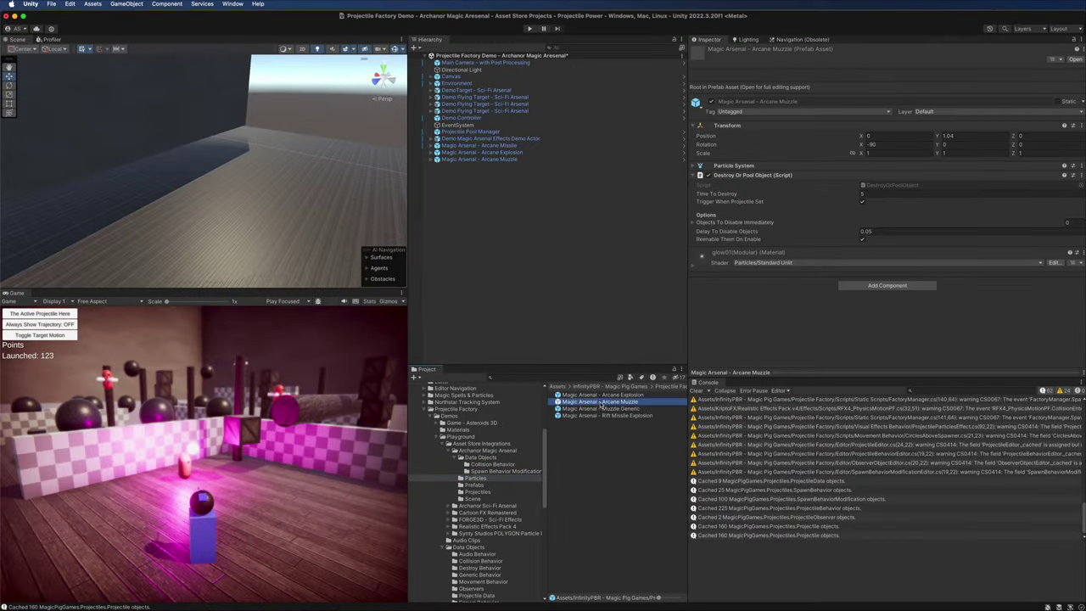
Create a Create Object at Spawn Point modification from Arcane Muzzle and file it under Spawn Behavior Modification
{"action": "right_click", "coordinate": [618, 404]}
{"action": "mouse_move", "coordinate": [652, 357]}
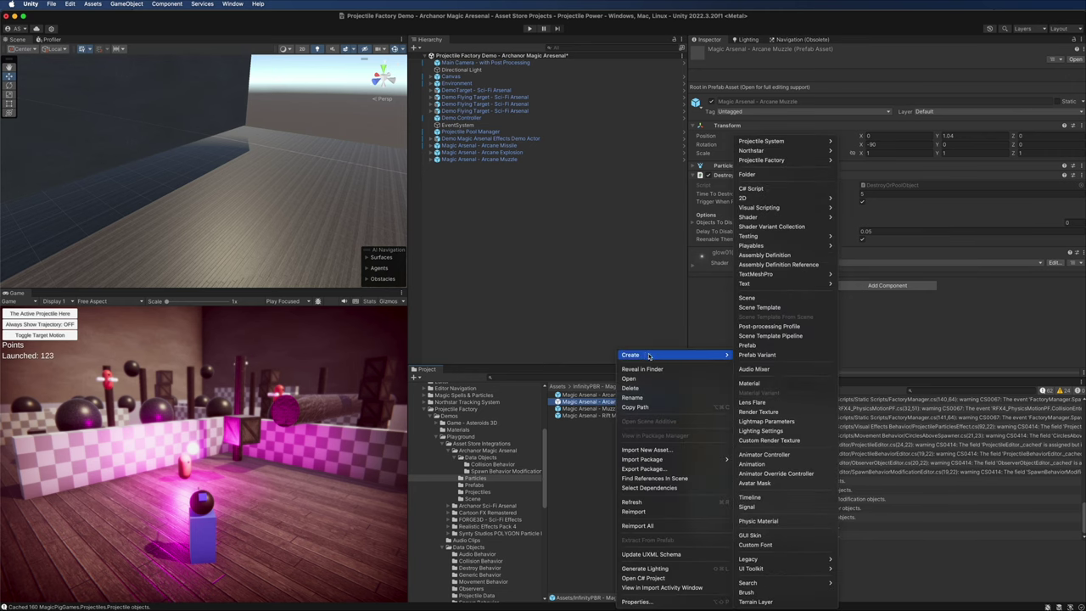
{"action": "mouse_move", "coordinate": [782, 162]}
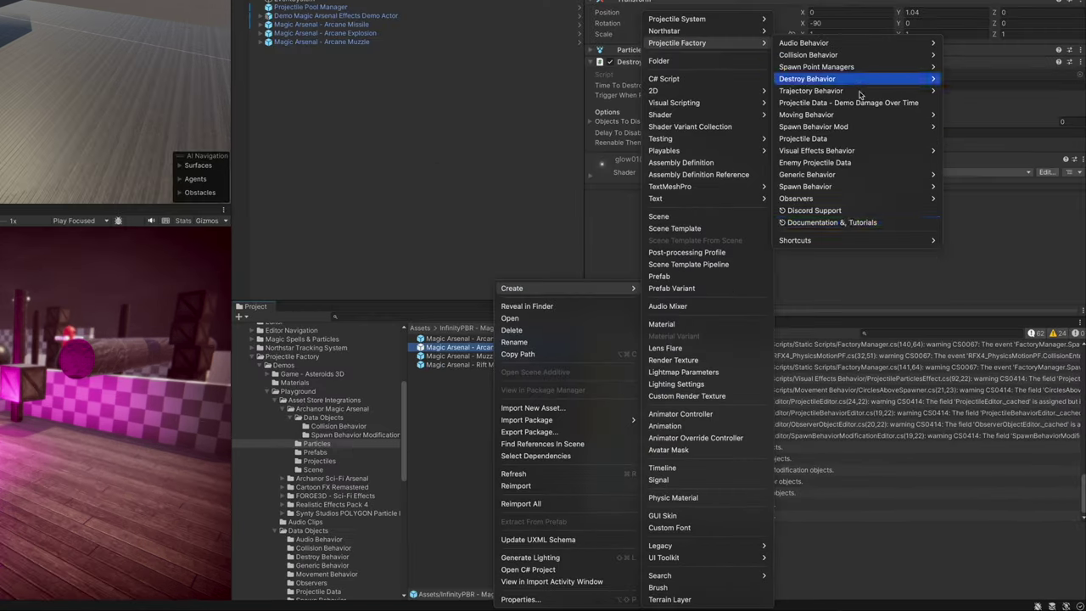
{"action": "mouse_move", "coordinate": [836, 244]}
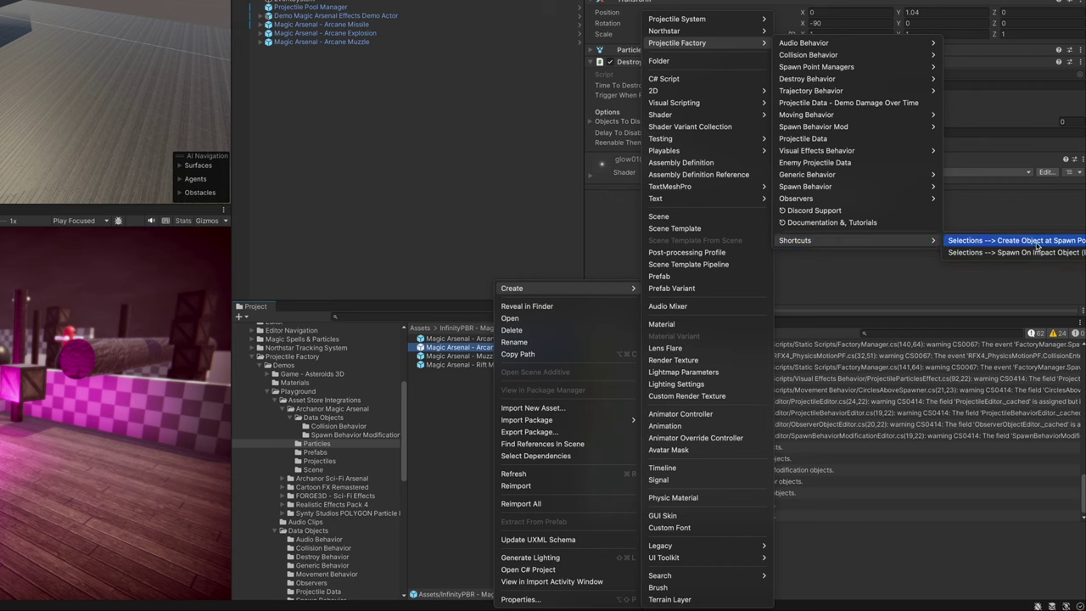
{"action": "left_click", "coordinate": [1036, 246]}
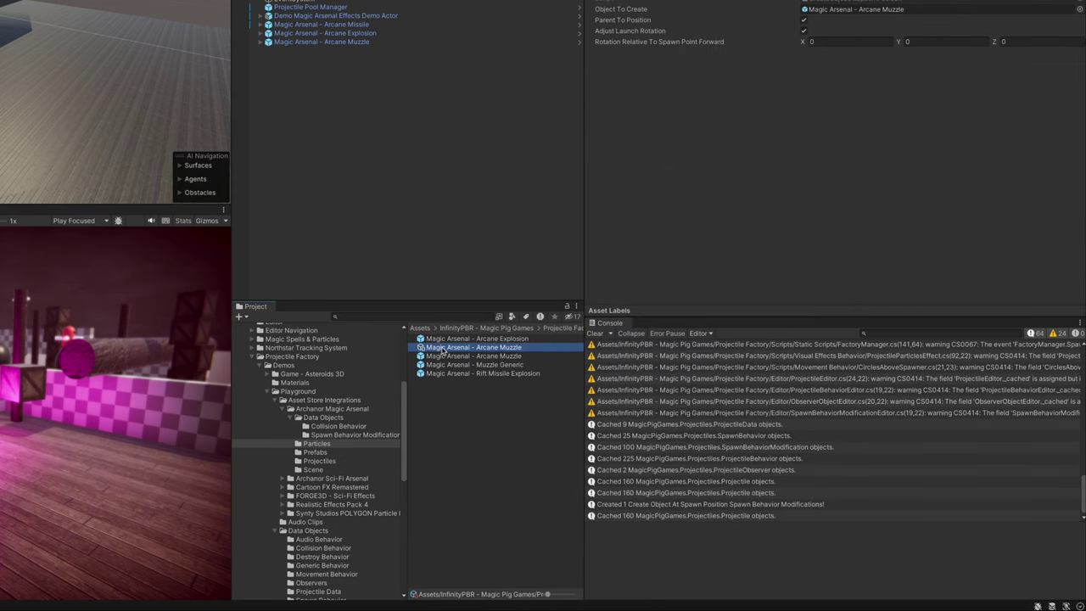
{"action": "left_click_drag", "start_coordinate": [441, 350], "coordinate": [342, 436]}
Create a Spawn On Impact Object behavior from the Arcane Explosion prefab via Projectile Factory Shortcuts
{"action": "left_click", "coordinate": [488, 341]}
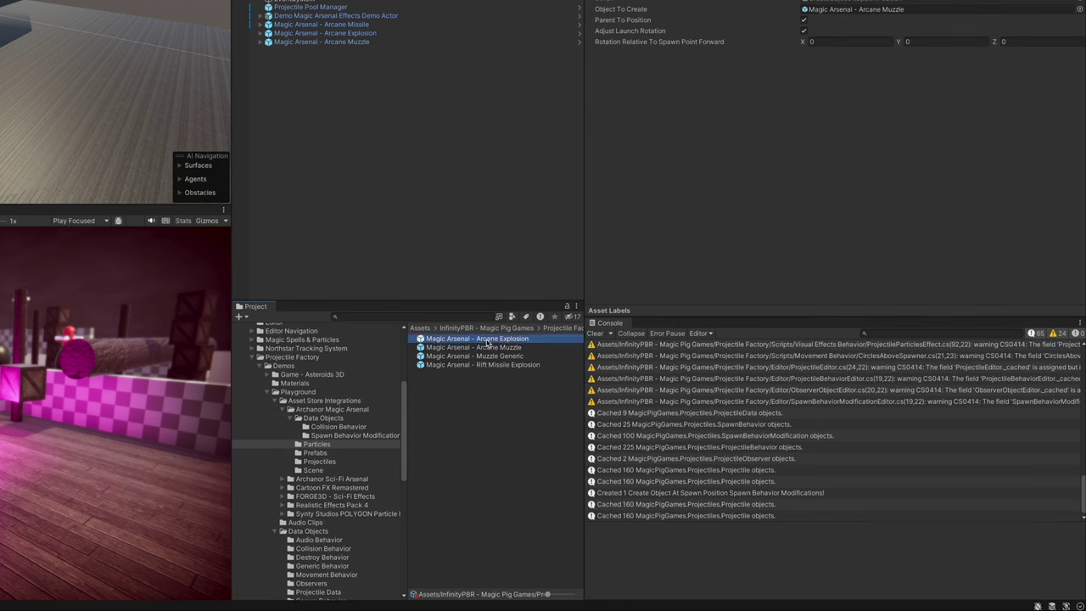
{"action": "mouse_move", "coordinate": [509, 289]}
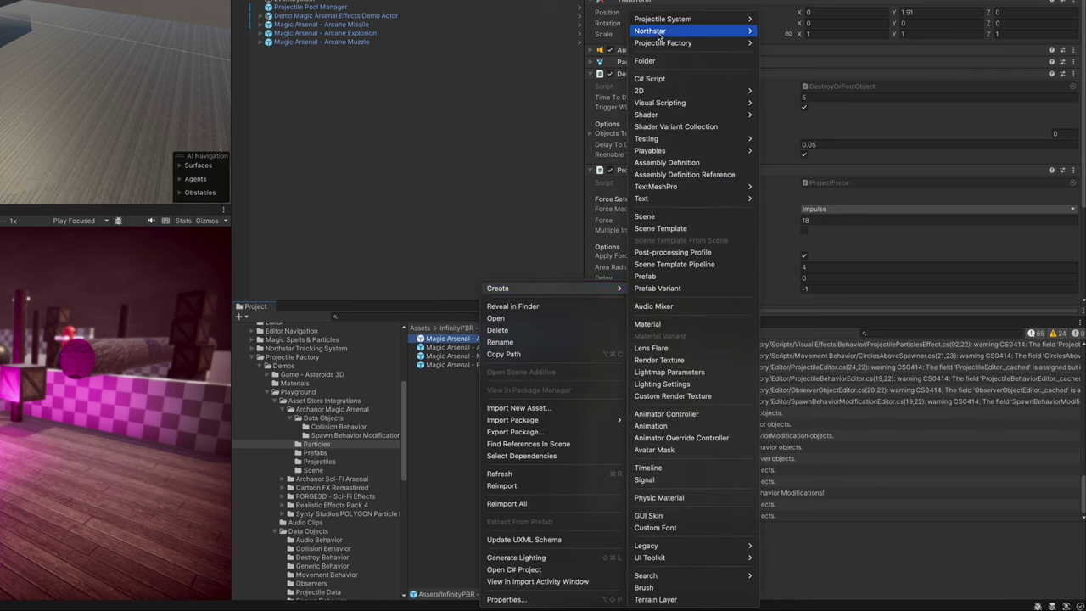
{"action": "mouse_move", "coordinate": [679, 43]}
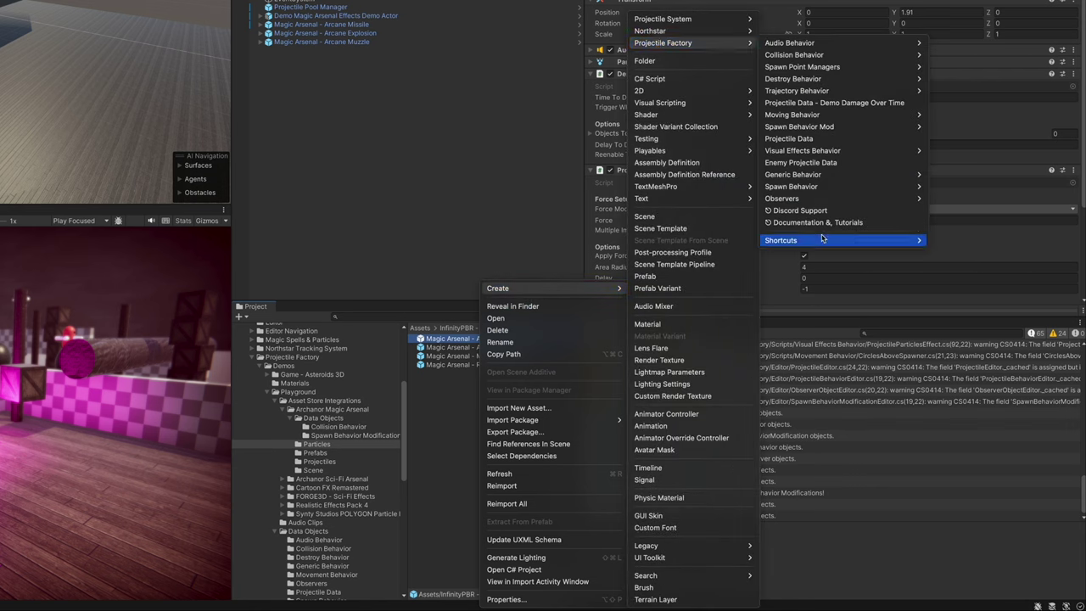
{"action": "mouse_move", "coordinate": [819, 240]}
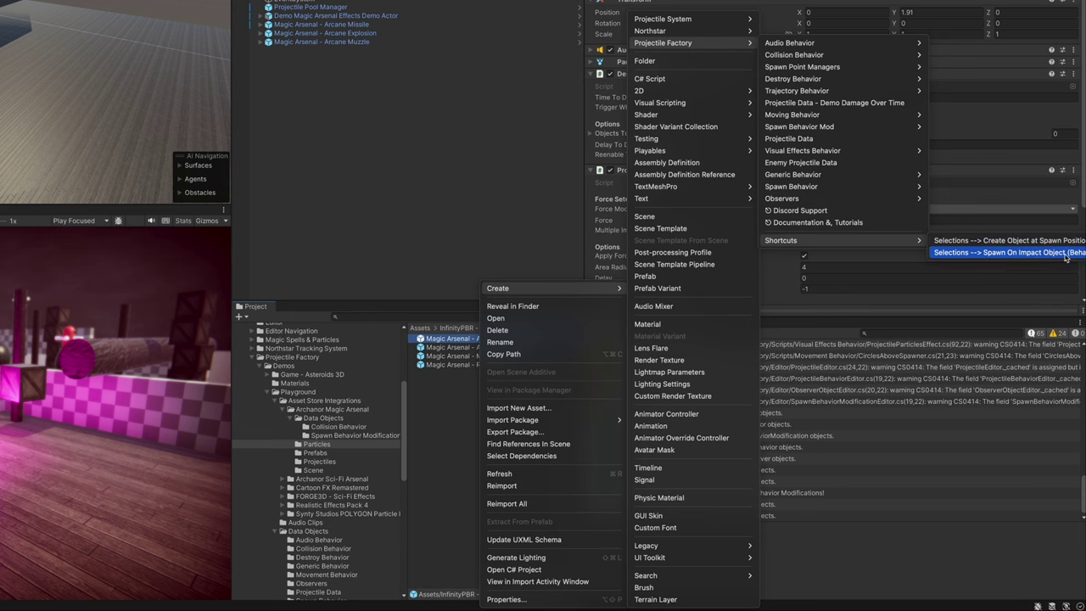
{"action": "left_click", "coordinate": [969, 256]}
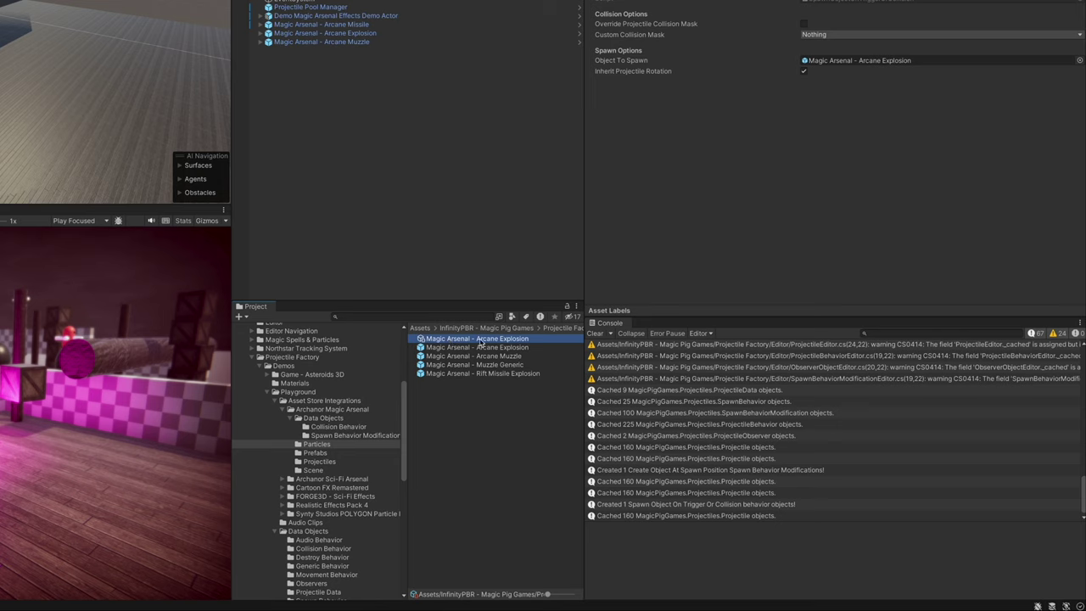
Move the new impact behavior into the Collision Behavior folder
{"action": "left_click_drag", "start_coordinate": [488, 341], "coordinate": [348, 430]}
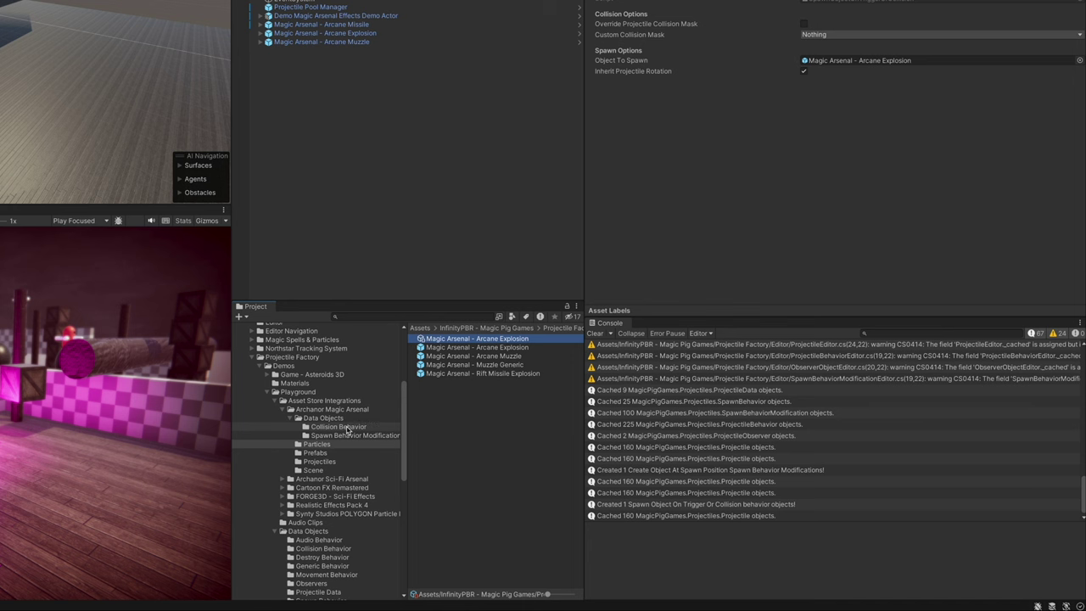
{"action": "left_click", "coordinate": [319, 461]}
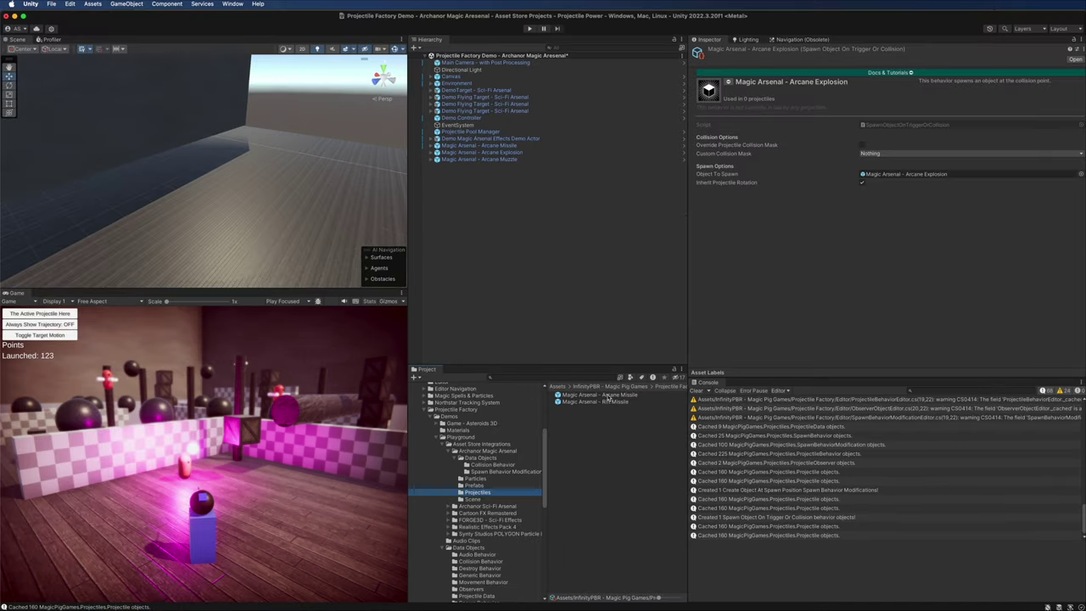
Open the Arcane Missile prefab and add Arcane Muzzle as a spawn modification
{"action": "double_click", "coordinate": [605, 394]}
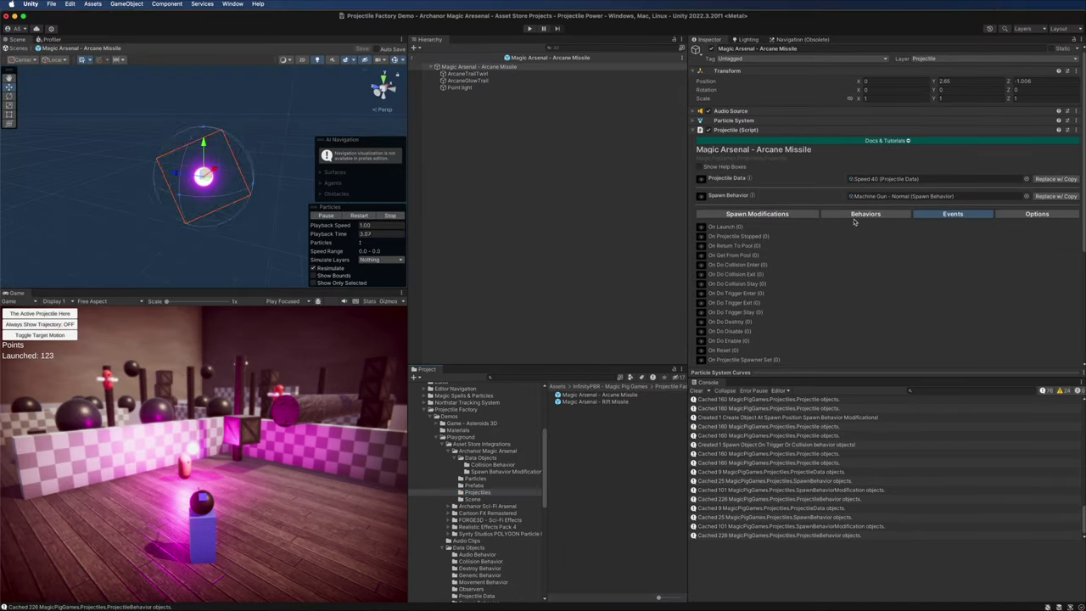
{"action": "left_click", "coordinate": [760, 216]}
{"action": "double_click", "coordinate": [747, 245]}
{"action": "type", "text": "arcan"}
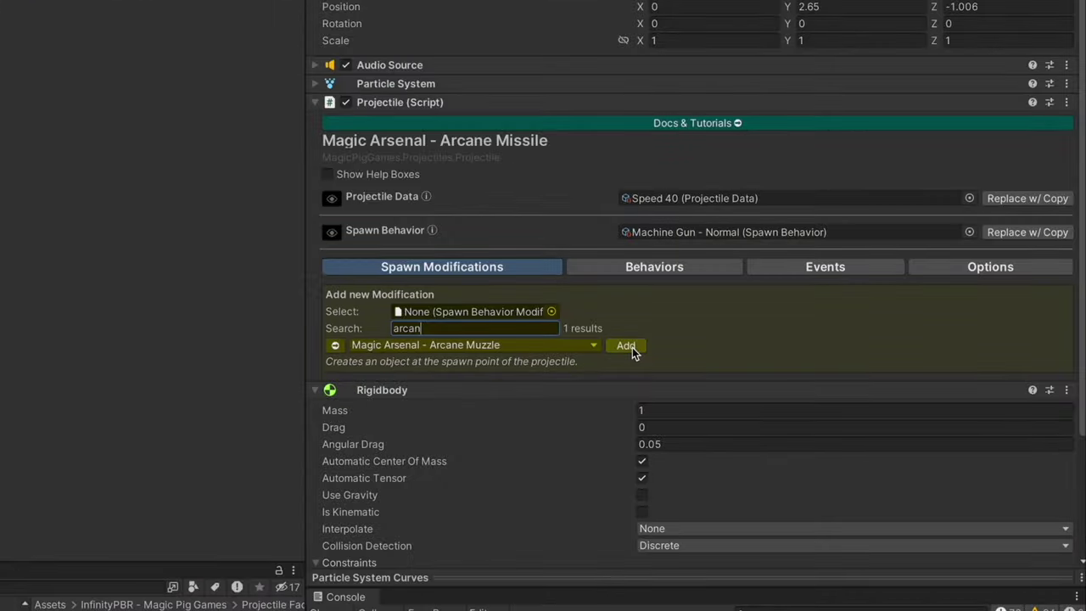
{"action": "left_click", "coordinate": [630, 346]}
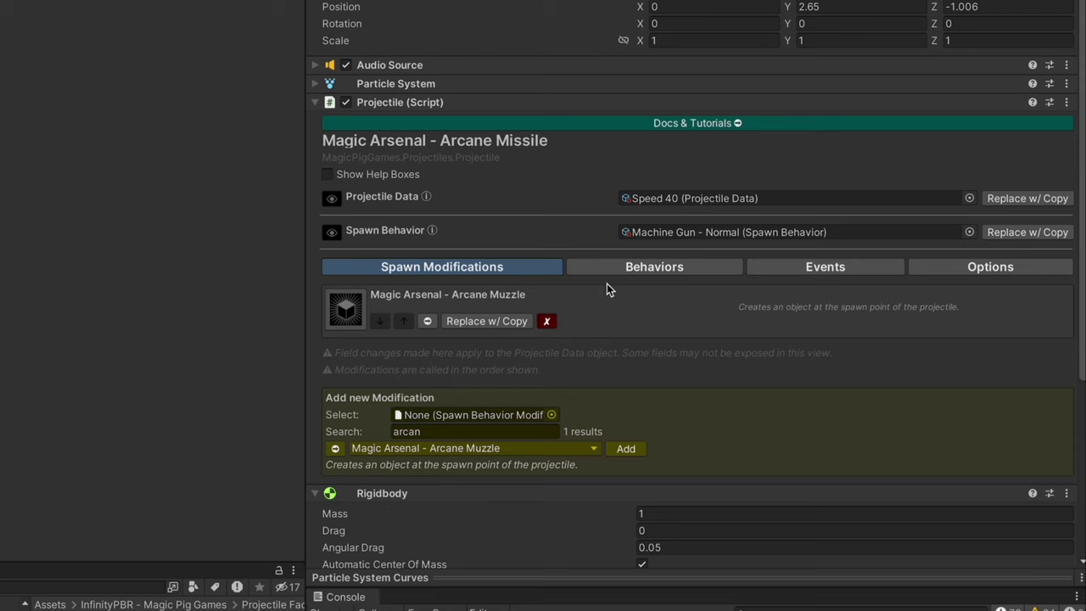
{"action": "left_click", "coordinate": [644, 273]}
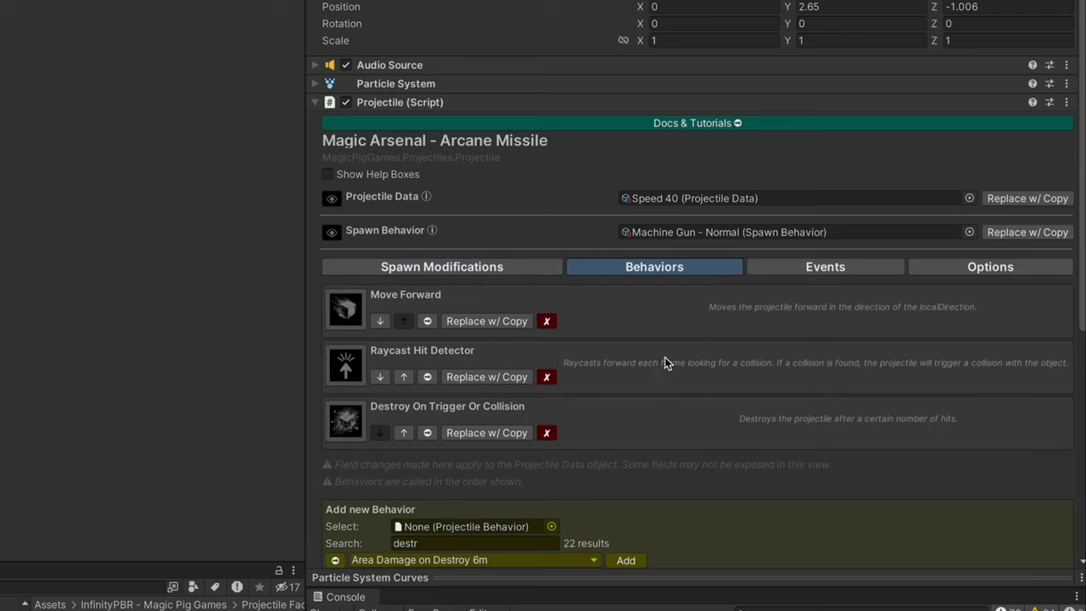
Add the Arcane Explosion behavior to Arcane Missile, then exit prefab mode and save the changes
{"action": "scroll", "coordinate": [662, 293], "scroll_direction": "down", "scroll_amount": 3}
{"action": "left_click", "coordinate": [397, 468]}
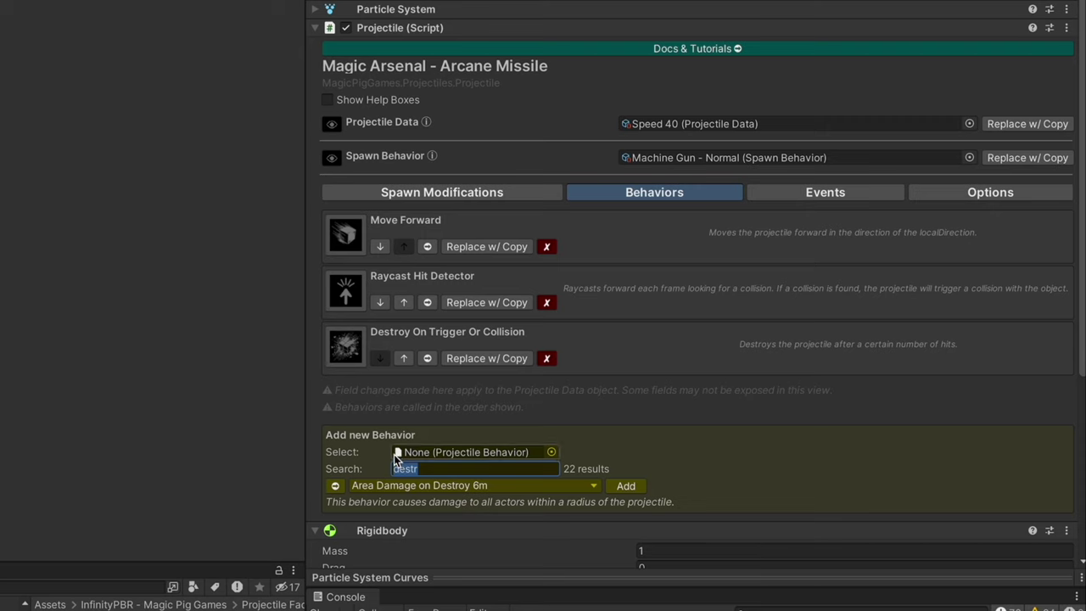
{"action": "type", "text": "arcan"}
{"action": "left_click", "coordinate": [626, 486]}
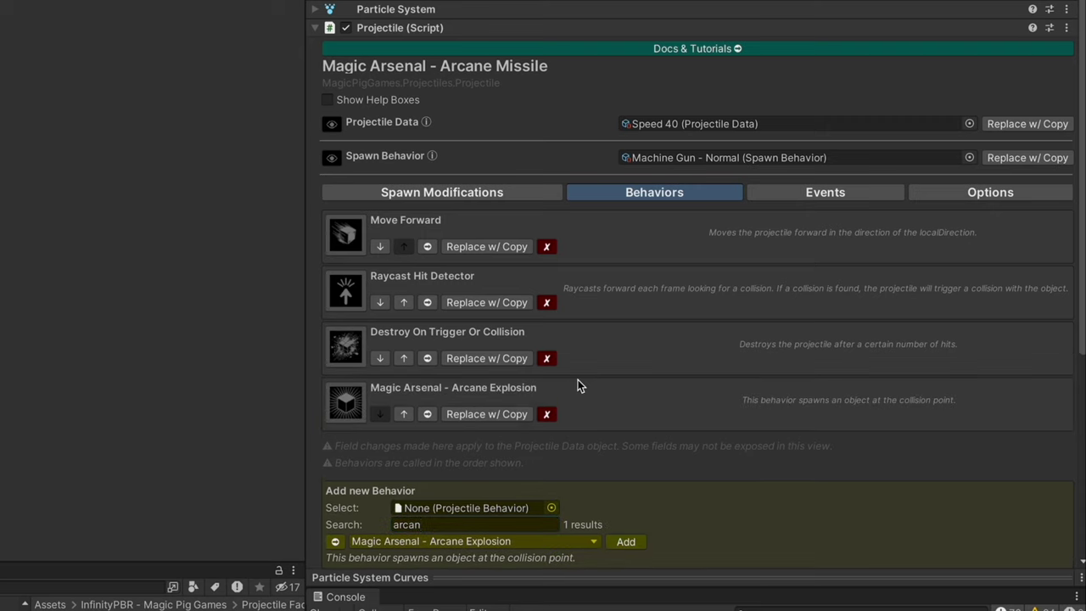
{"action": "key", "text": "super+p"}
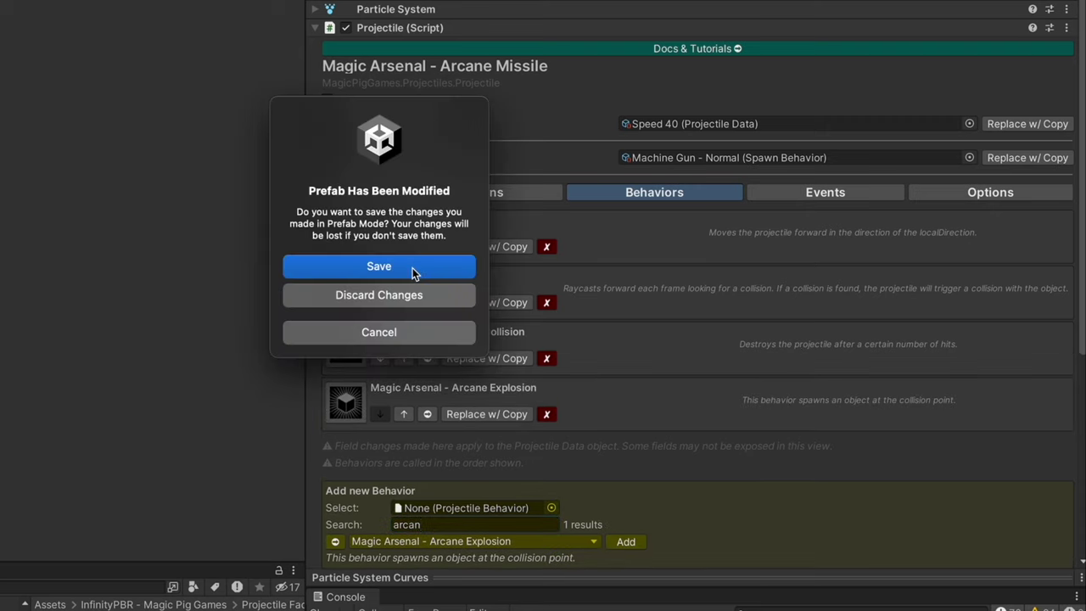
{"action": "left_click", "coordinate": [414, 269]}
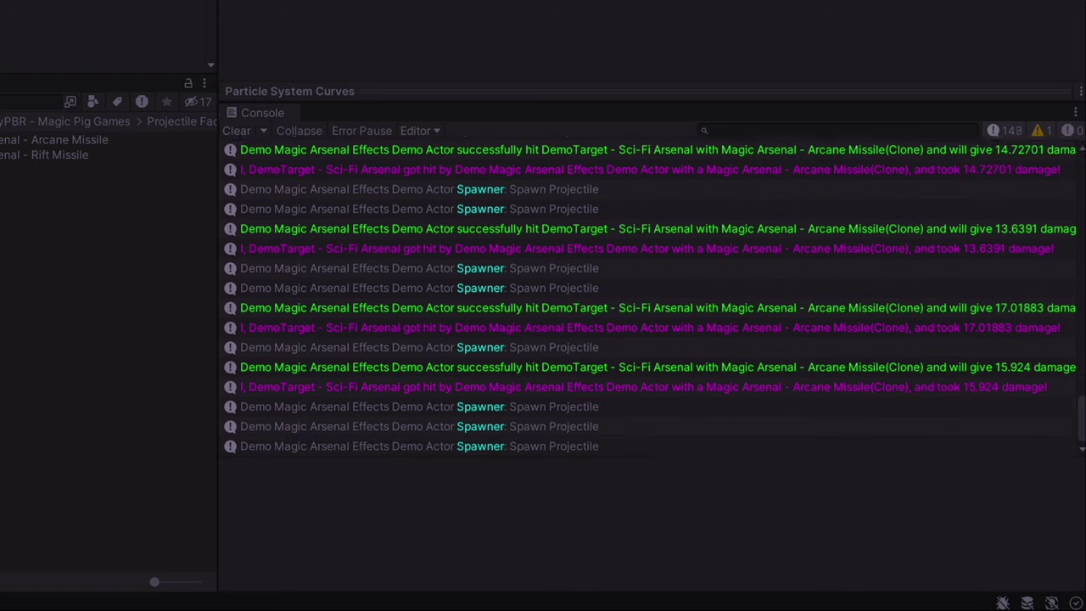
Open the script behind a green hit log entry in the Console
{"action": "double_click", "coordinate": [391, 212]}
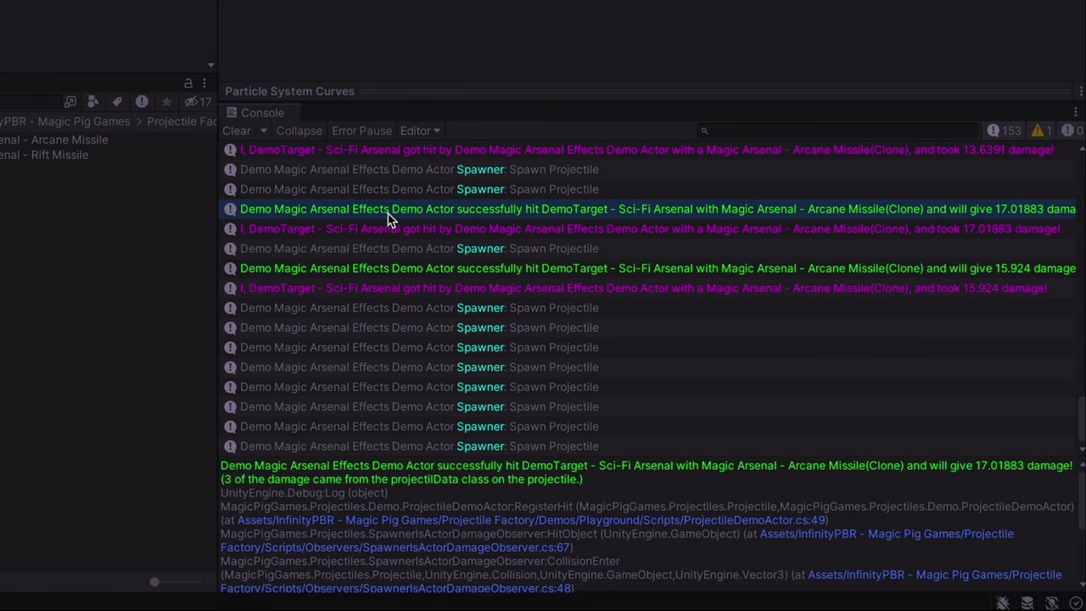